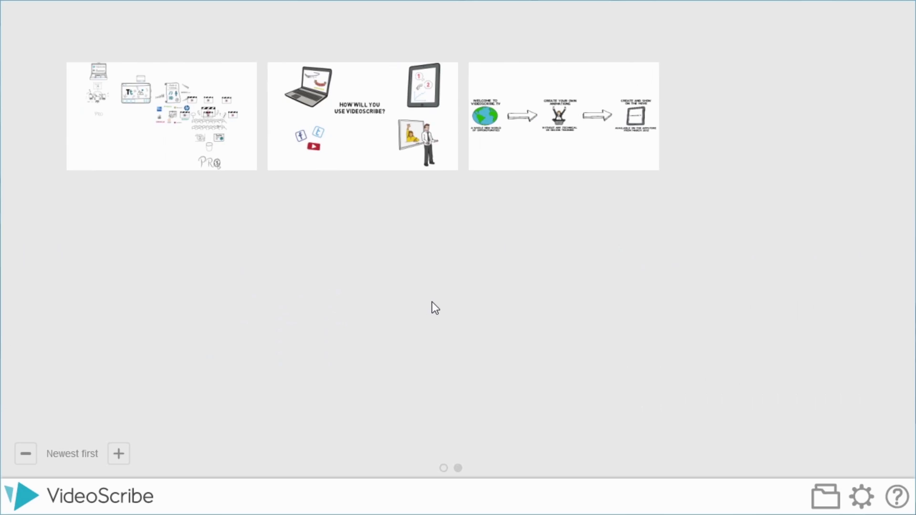
- Look through the pages of saved scribes and the contents of the Projects folder
click(459, 468)
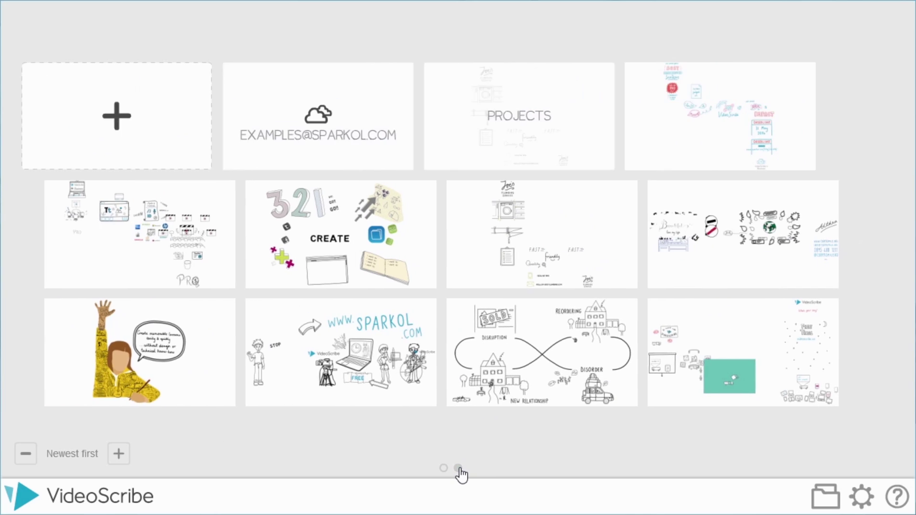
click(444, 468)
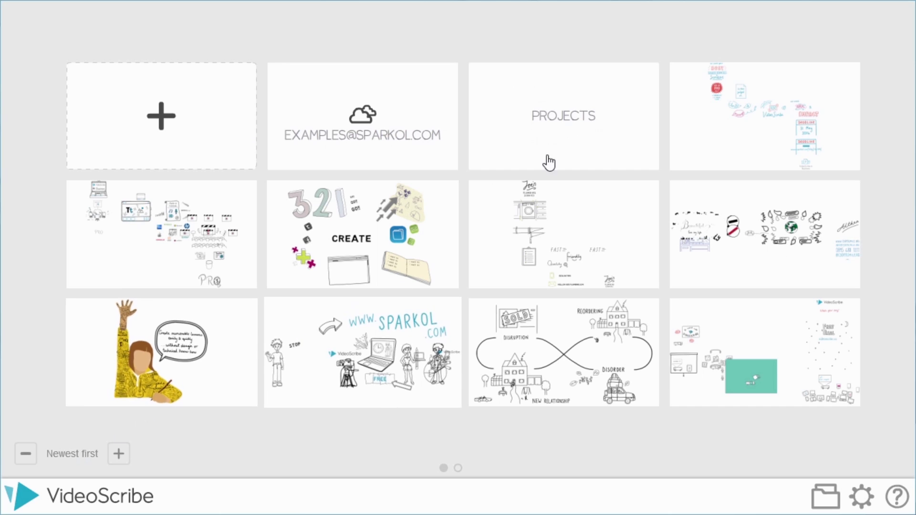
click(552, 153)
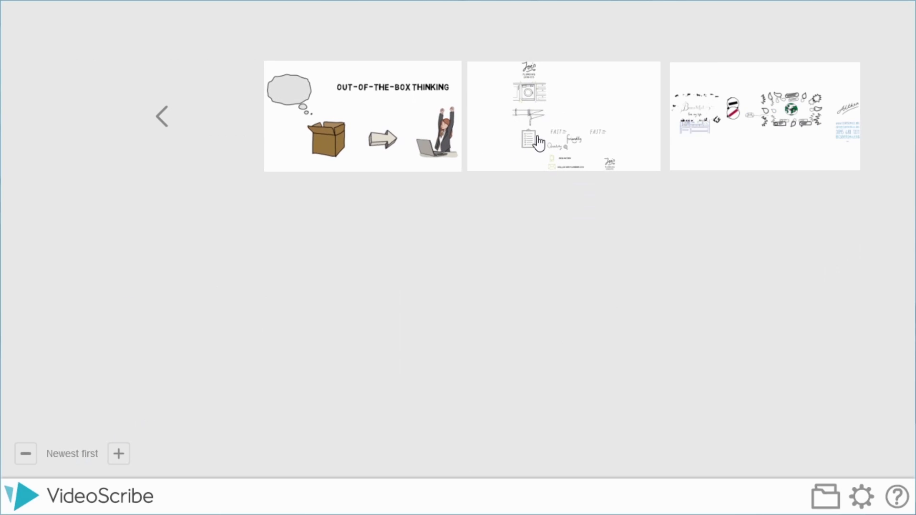
click(172, 118)
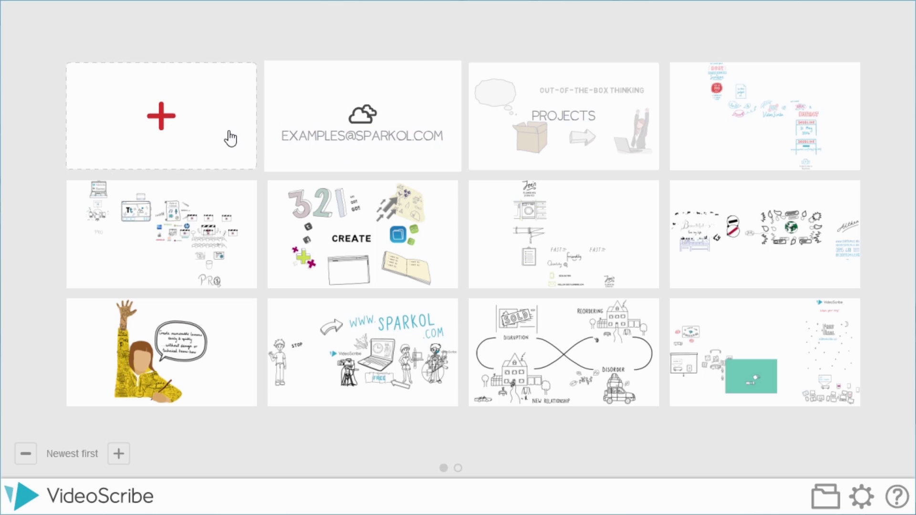
- Create a new blank scribe and bring up the image library categories for adding an image
click(165, 127)
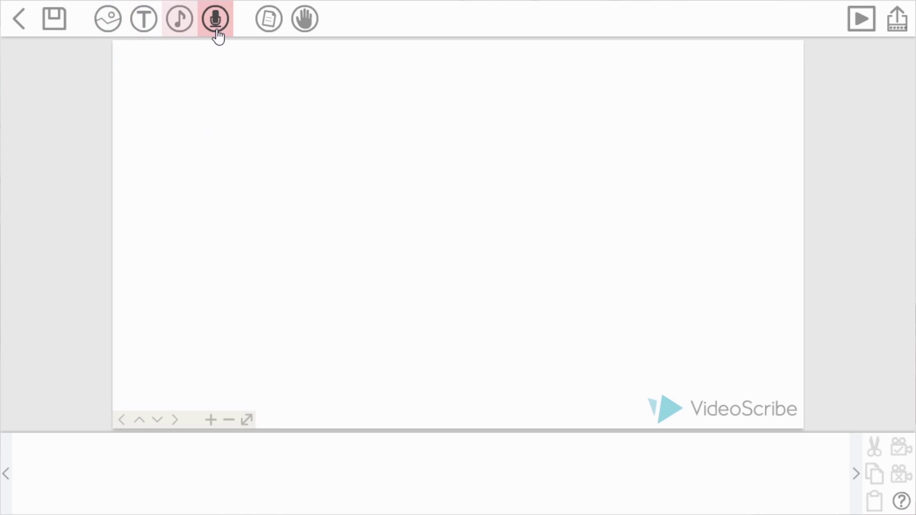
click(114, 32)
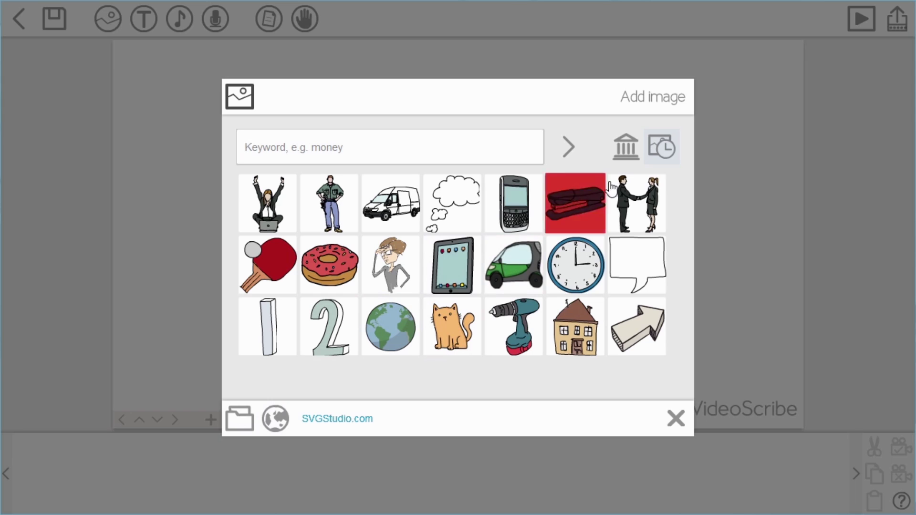
click(627, 162)
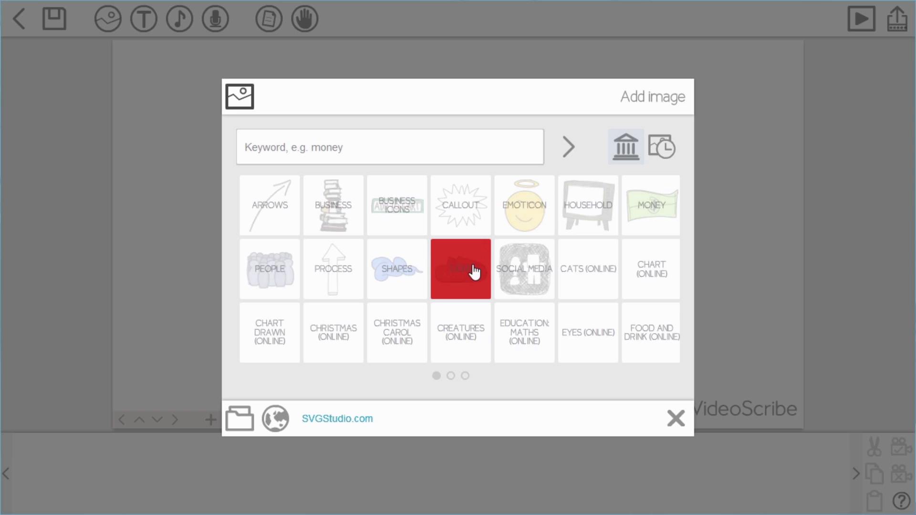
- Browse the image library categories and look through the images in the Arrows category
scroll(506, 277, down, 1)
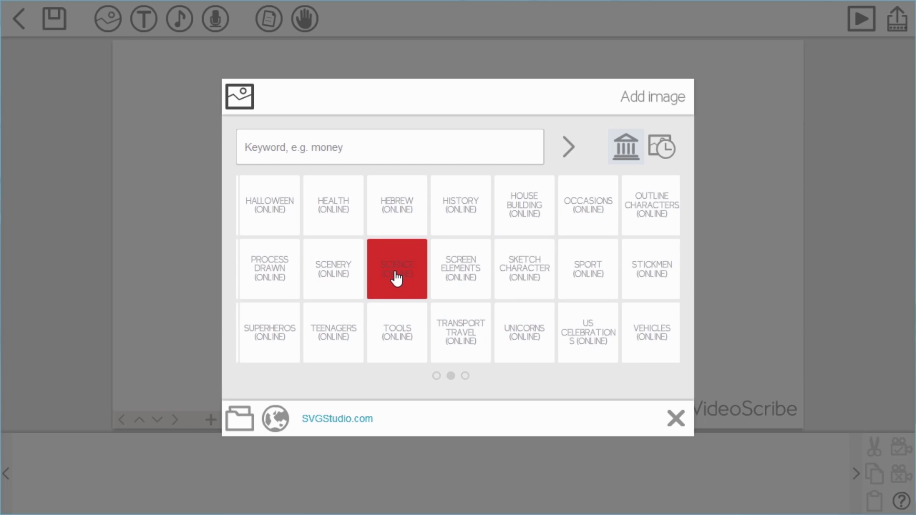
scroll(360, 229, up, 1)
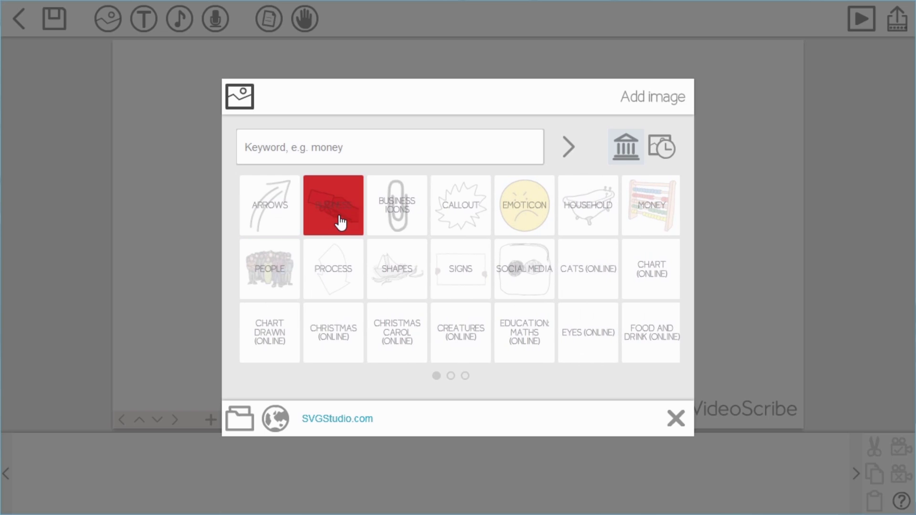
click(276, 218)
scroll(374, 227, down, 1)
scroll(374, 231, up, 1)
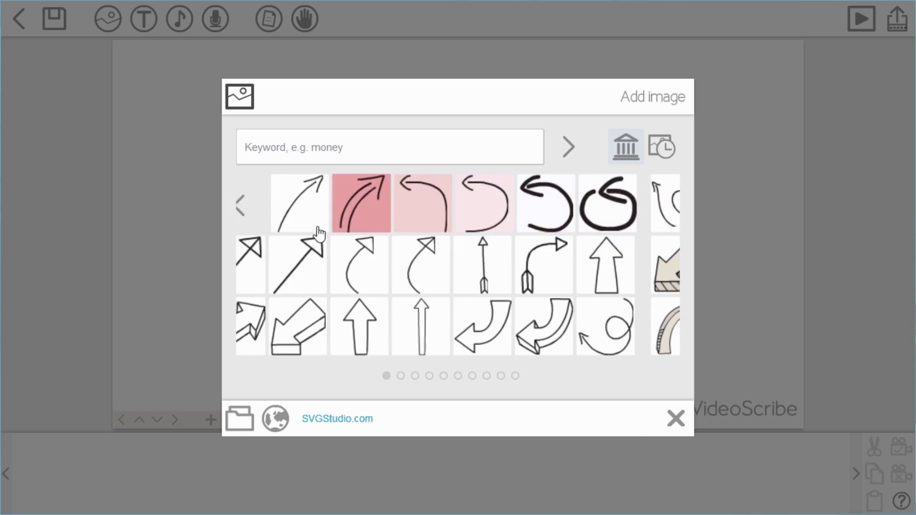
click(271, 215)
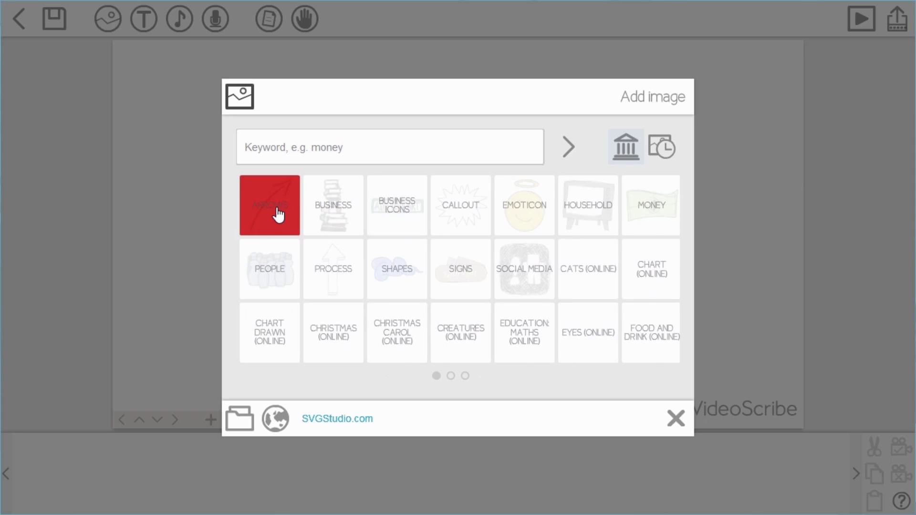
- Preview the drawing animation of the calculator image in the Business category
click(313, 216)
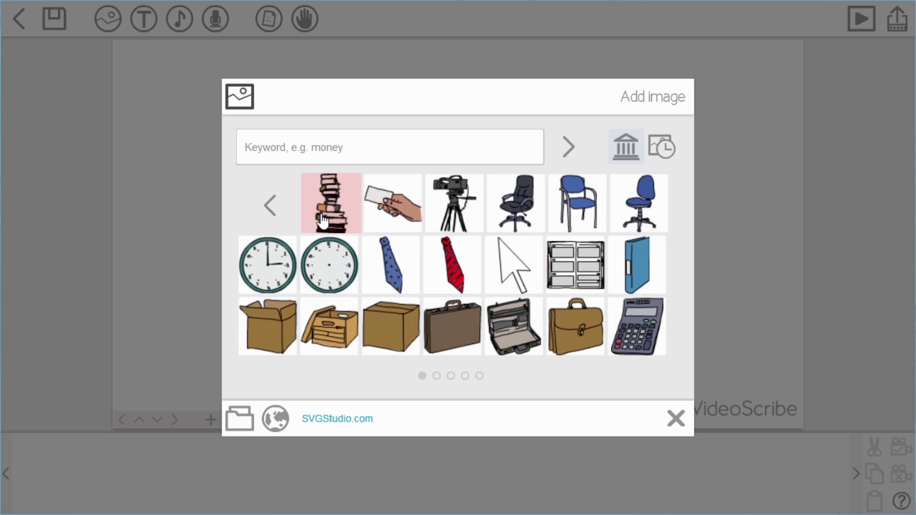
right_click(631, 329)
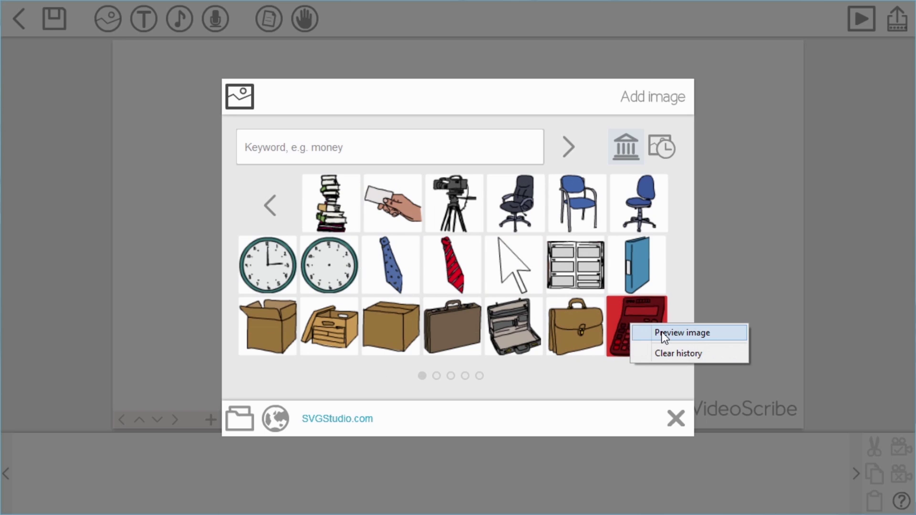
click(668, 334)
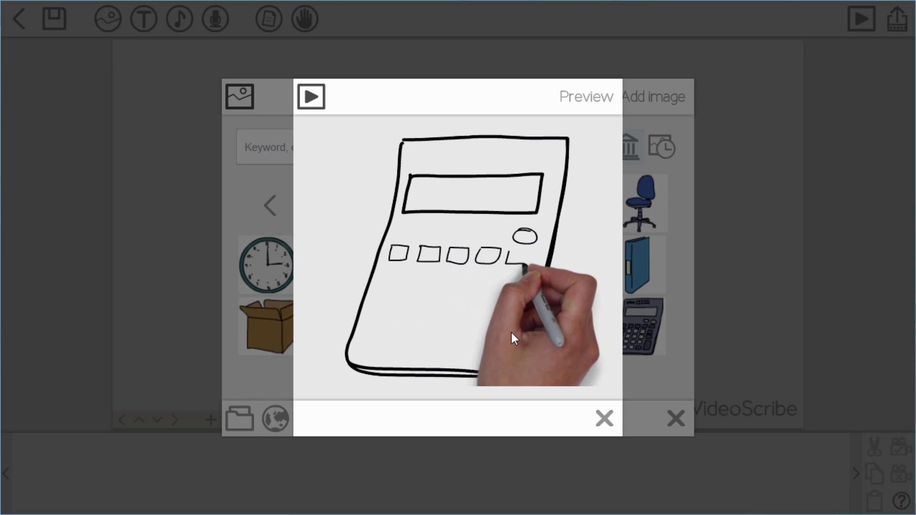
click(604, 424)
- Insert the image of the woman holding her head at a laptop from the People category
click(270, 205)
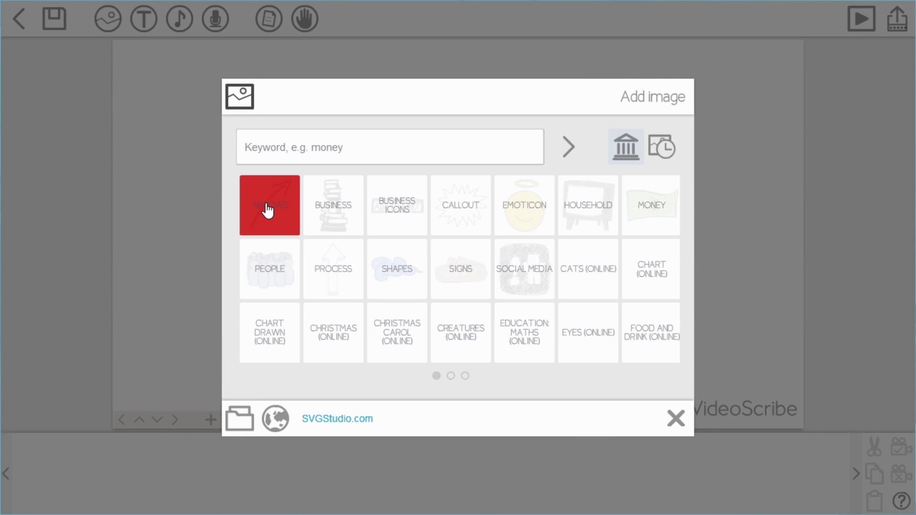
click(280, 271)
scroll(466, 277, down, 2)
scroll(466, 277, down, 2)
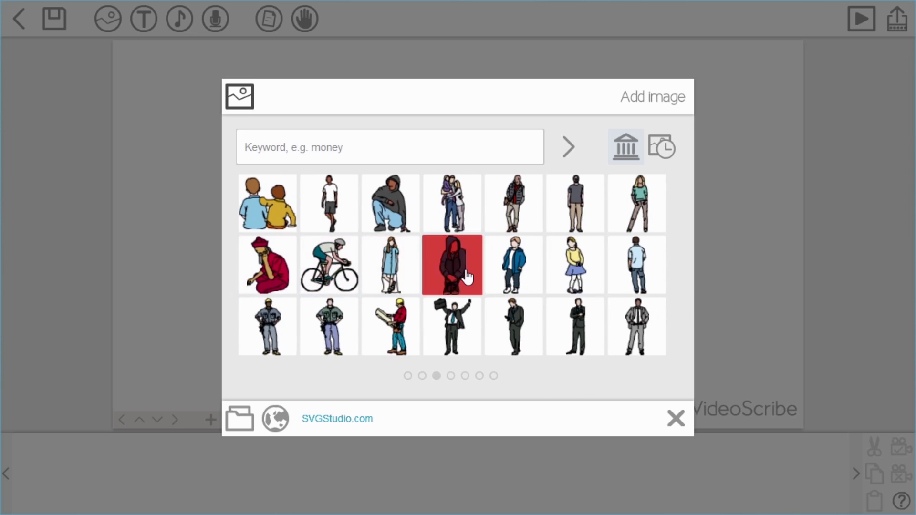
scroll(584, 315, up, 1)
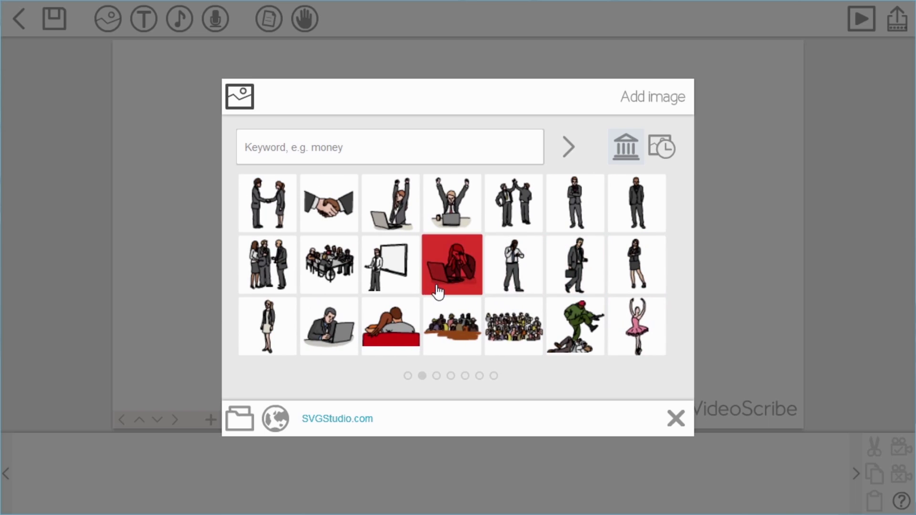
click(455, 267)
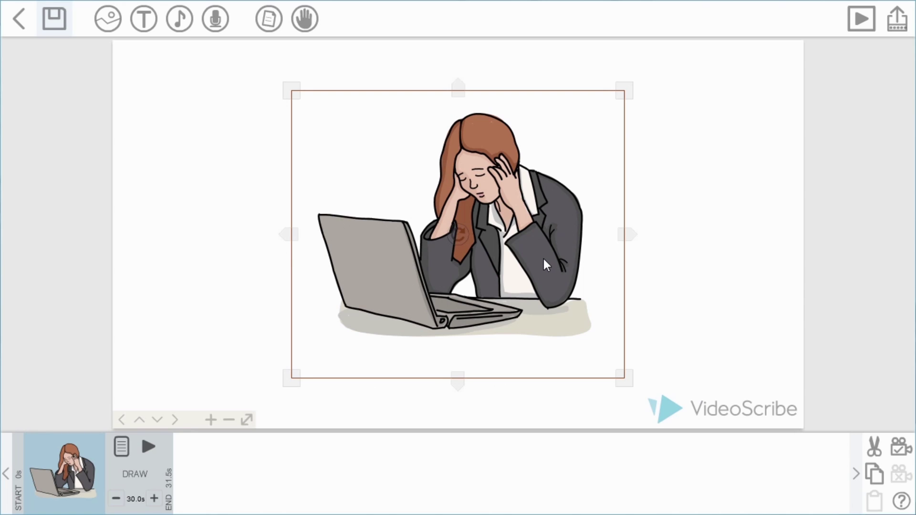
- Move the woman image to the left half of the canvas, shrink it slightly and rotate it about 5° clockwise
drag(543, 259, 372, 266)
drag(463, 393, 437, 389)
drag(296, 245, 298, 248)
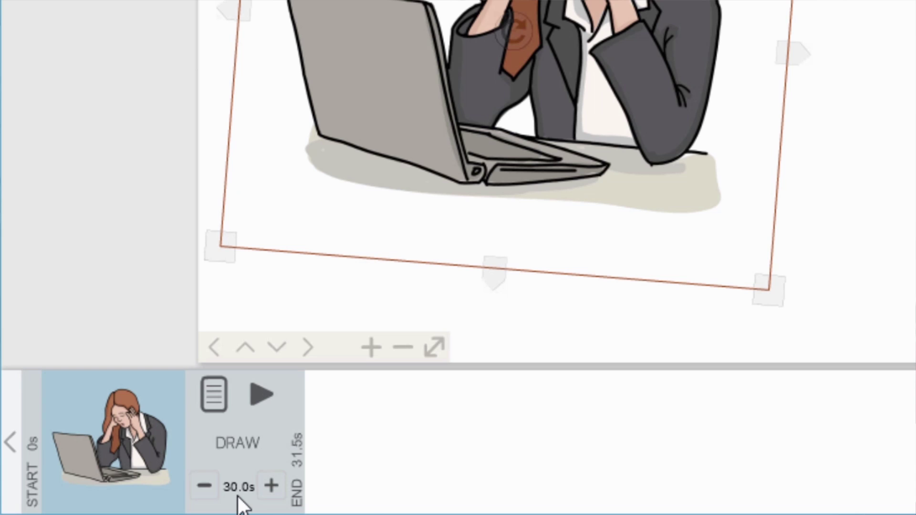
- Set the woman image's draw time to 27 seconds
click(281, 496)
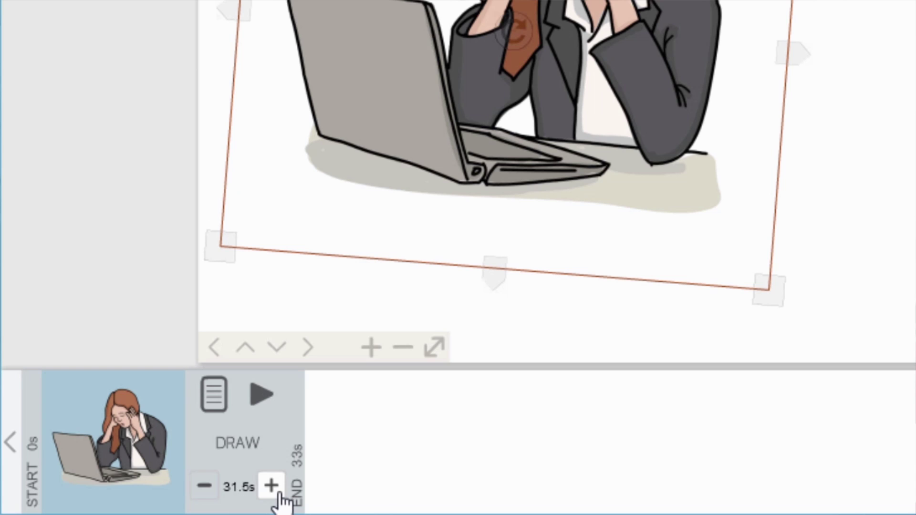
click(213, 491)
click(213, 491)
click(214, 492)
click(213, 491)
click(214, 492)
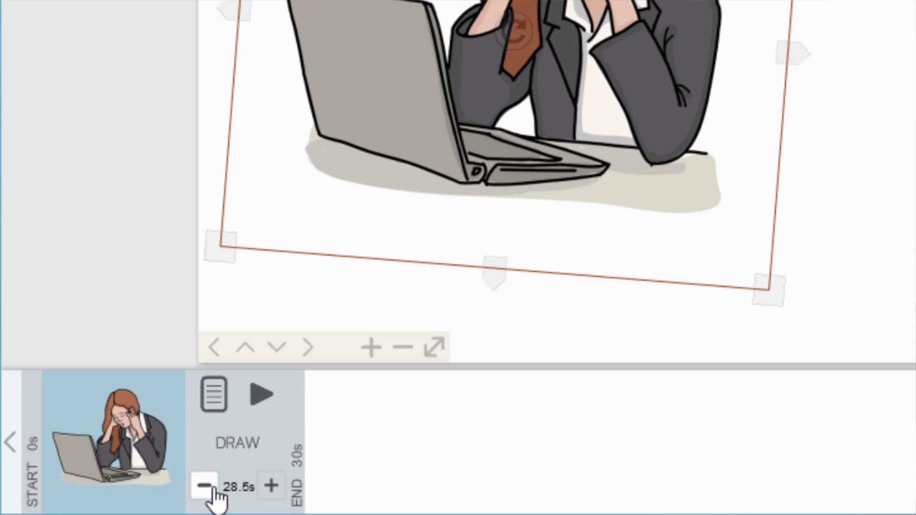
click(213, 492)
click(213, 491)
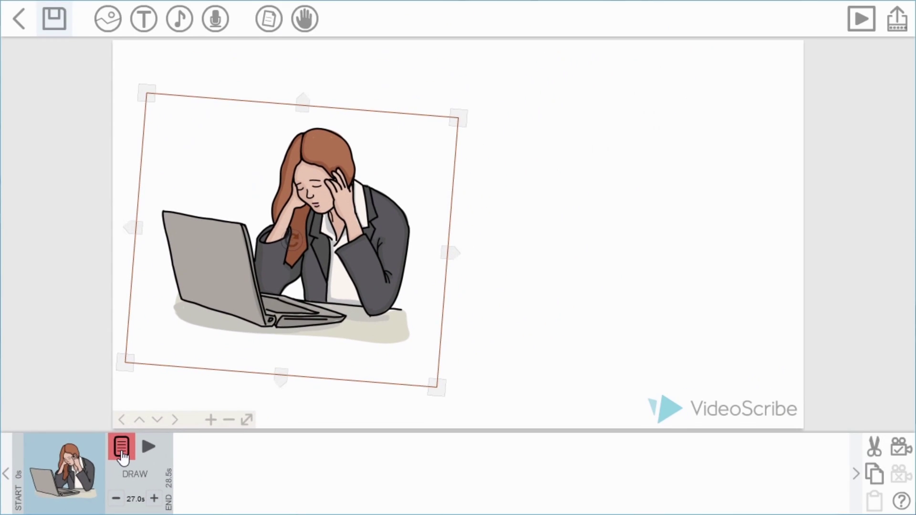
- Open the woman image's properties and look at its Move In and Draw animation options
click(163, 432)
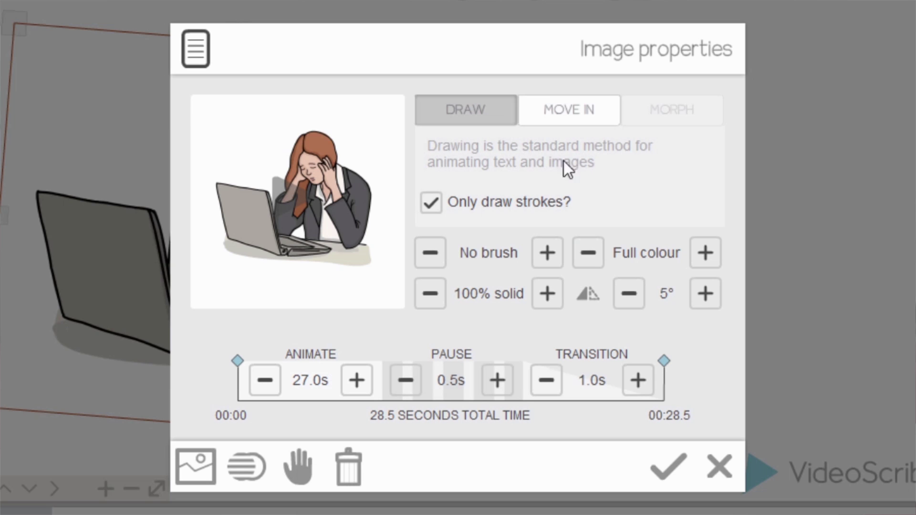
click(559, 116)
click(473, 205)
click(474, 222)
- Set the woman image's rotation to 0°
click(704, 298)
click(704, 299)
click(628, 297)
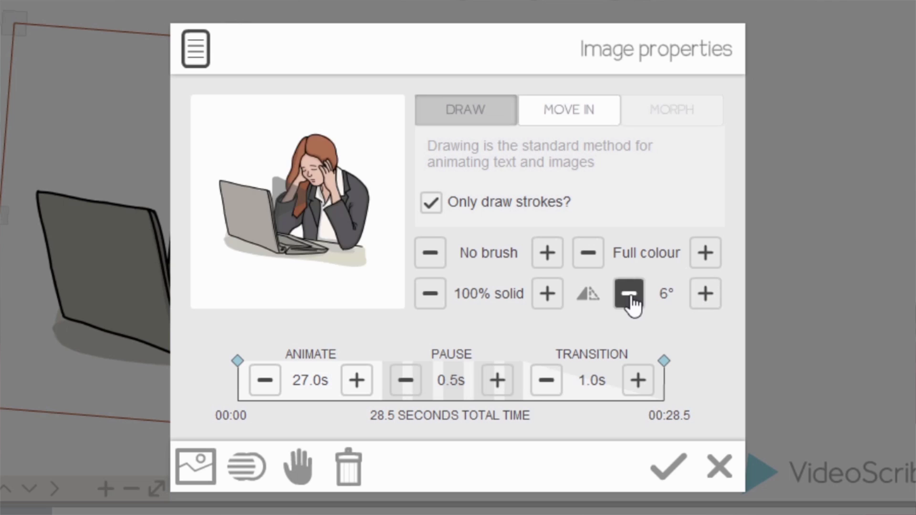
click(629, 297)
click(629, 296)
click(629, 296)
click(629, 297)
click(630, 299)
click(629, 299)
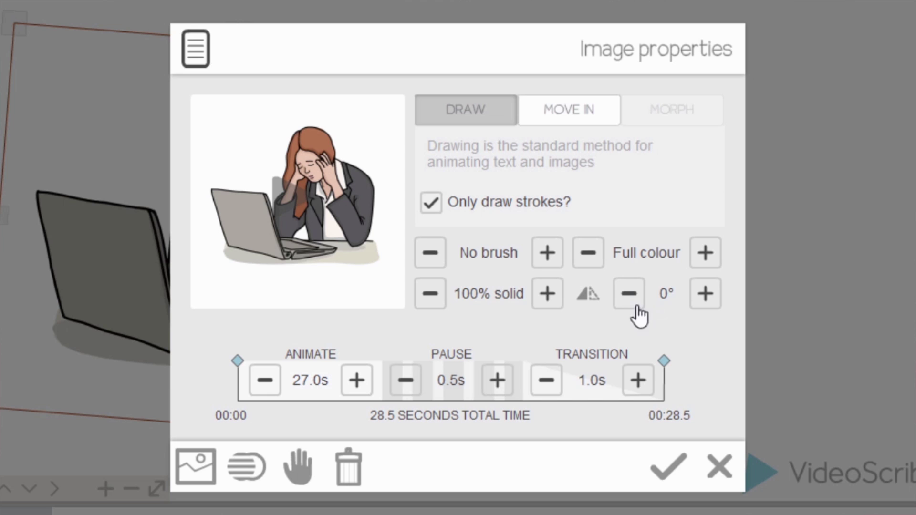
- Cycle the woman image through its horizontal and vertical flips back to the original orientation
click(583, 301)
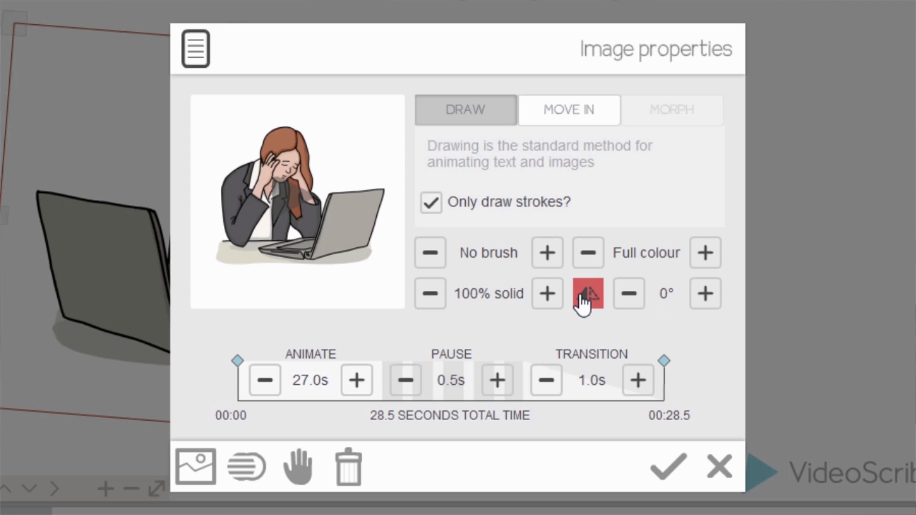
click(583, 300)
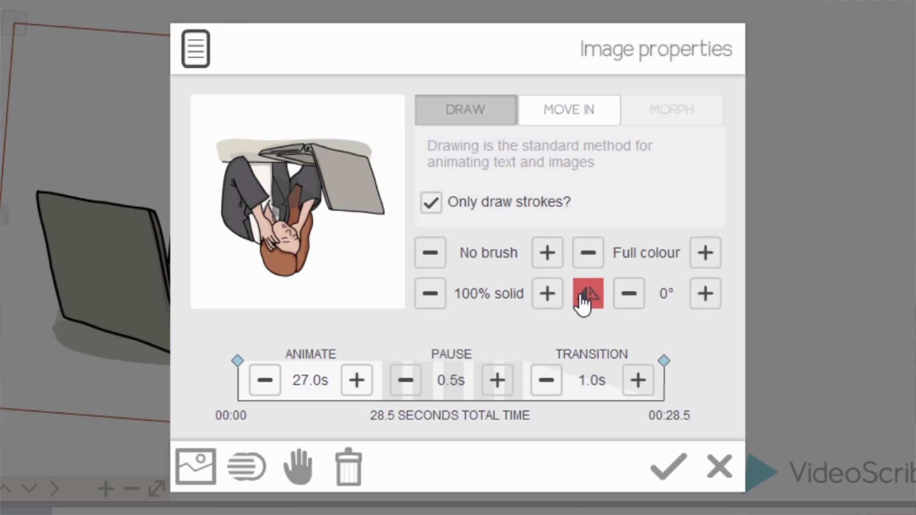
click(583, 301)
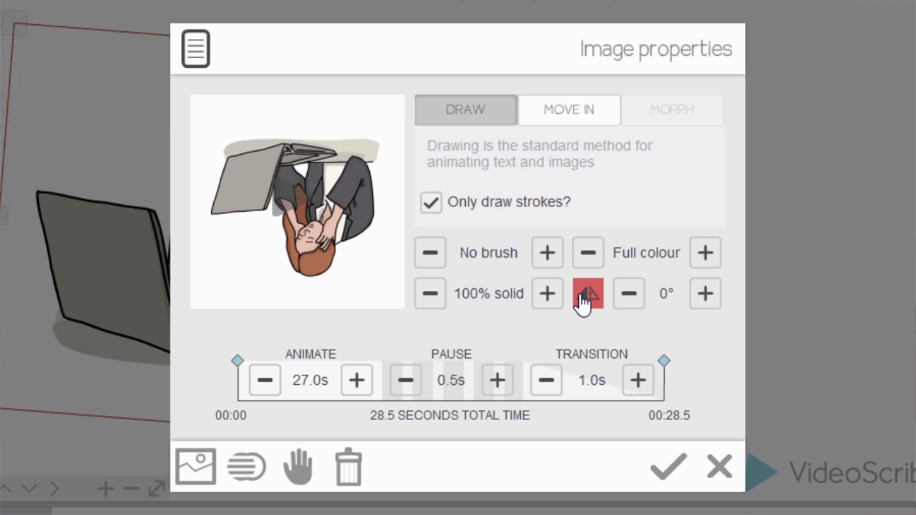
click(583, 301)
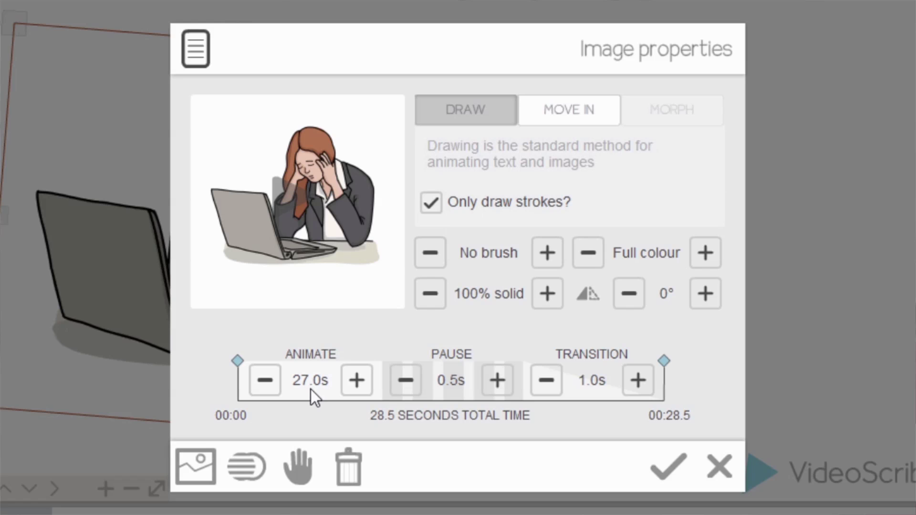
- Set the woman image's animate time to 3.5 seconds
click(267, 387)
click(354, 394)
click(265, 388)
click(265, 387)
click(355, 391)
click(265, 388)
click(317, 390)
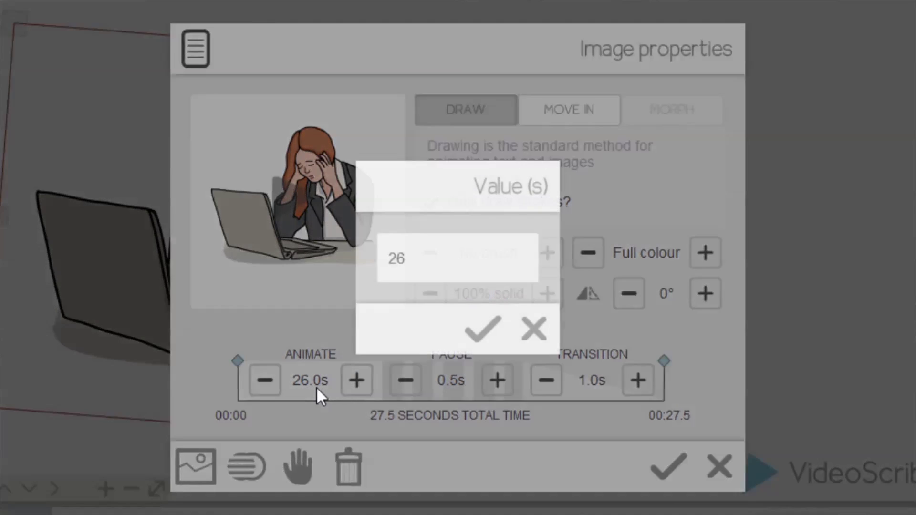
double_click(390, 261)
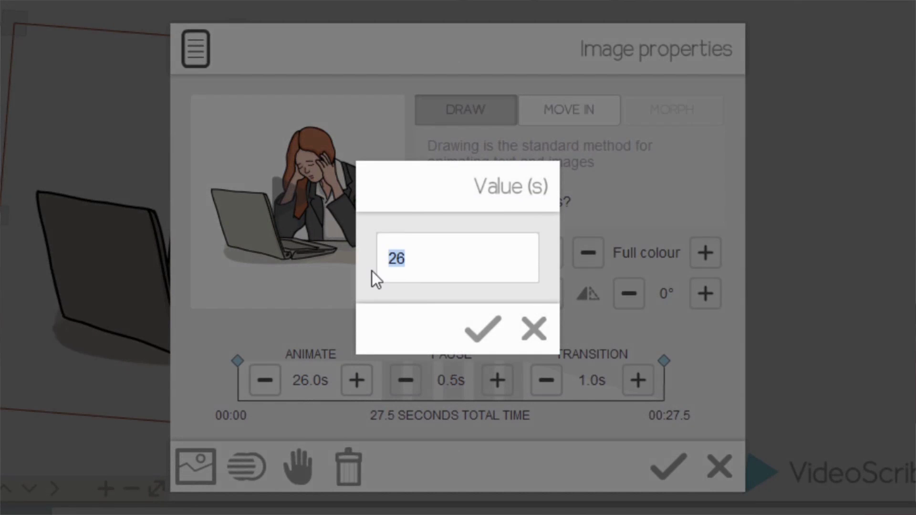
text(3.5)
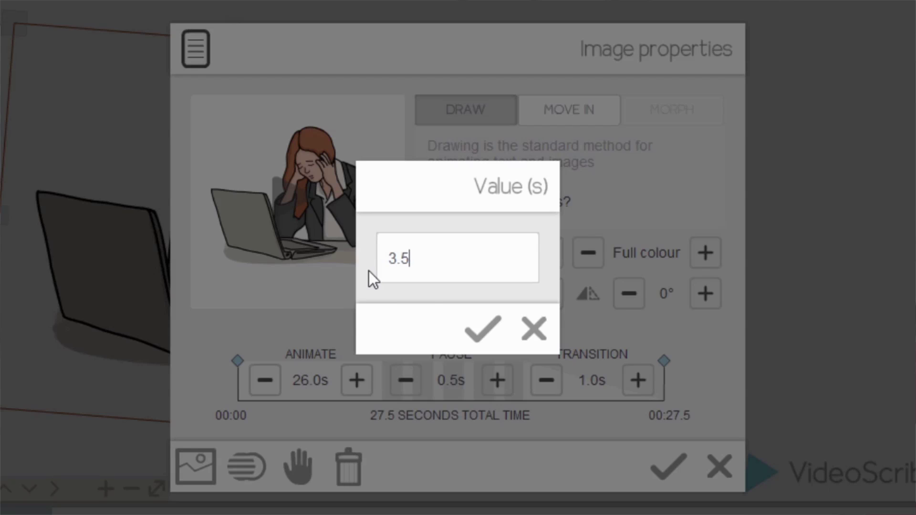
click(477, 327)
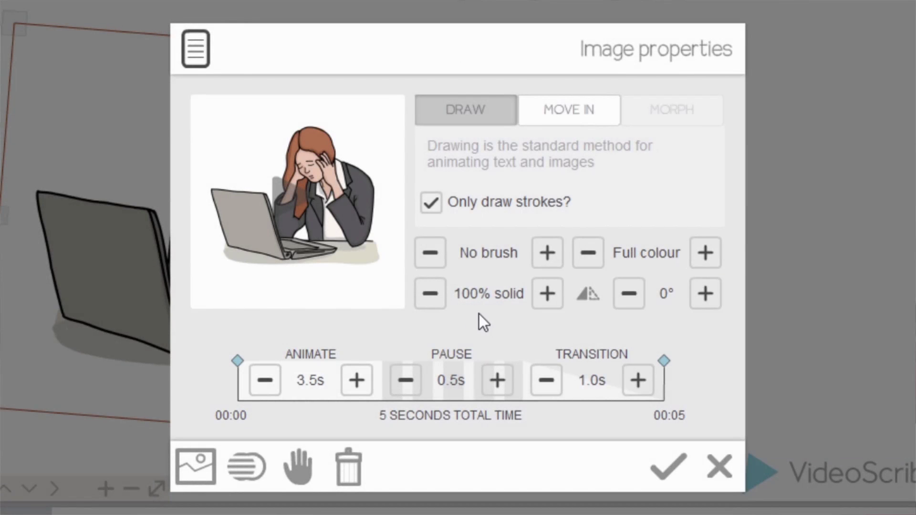
- Preview the woman image's drawing animation with its current property settings
mouse_move(328, 221)
click(286, 214)
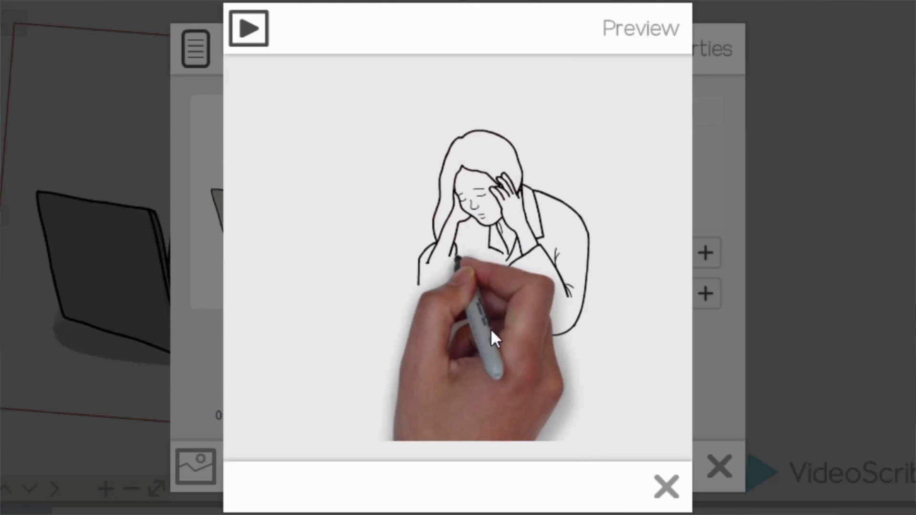
click(664, 490)
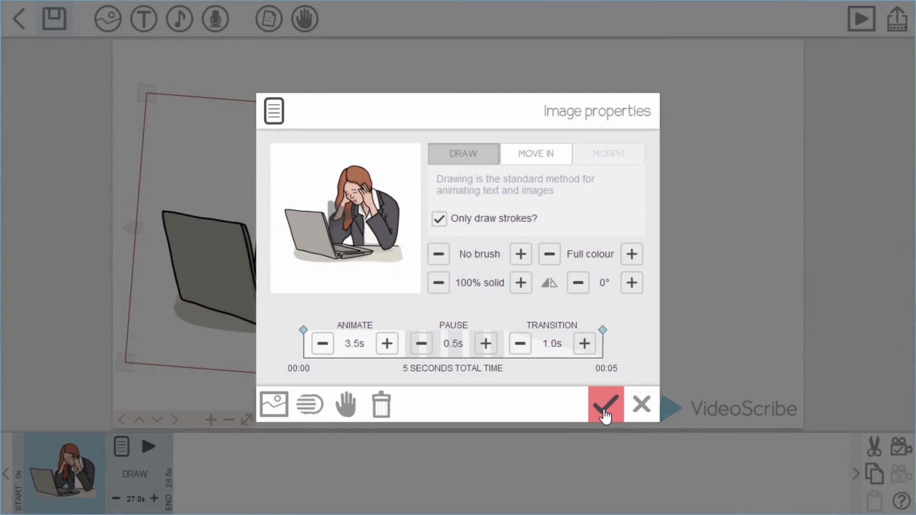
- Apply the woman image's property settings, then enlarge the image slightly and move it toward the left edge of the canvas
click(658, 462)
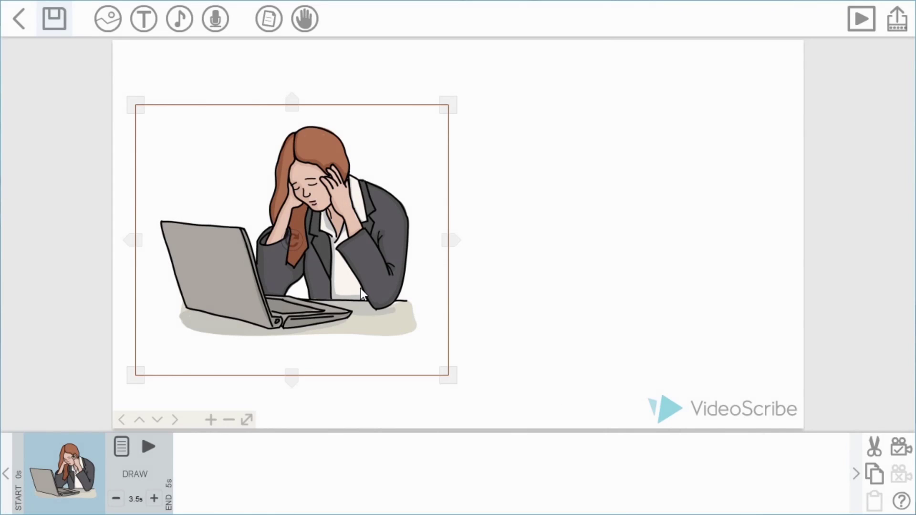
drag(360, 288, 310, 274)
drag(405, 368, 419, 379)
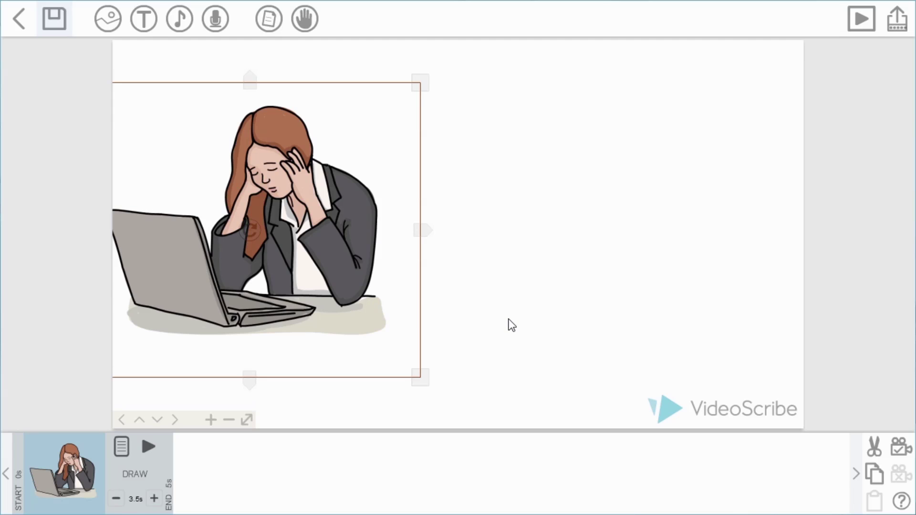
- Add the text "Need help?" in the Basic font with a blue colour
click(144, 19)
click(462, 236)
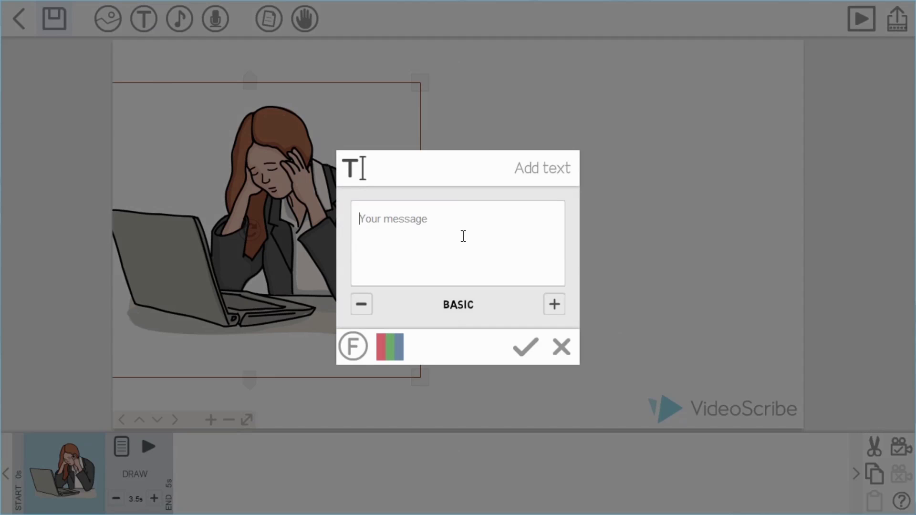
text(Need help)
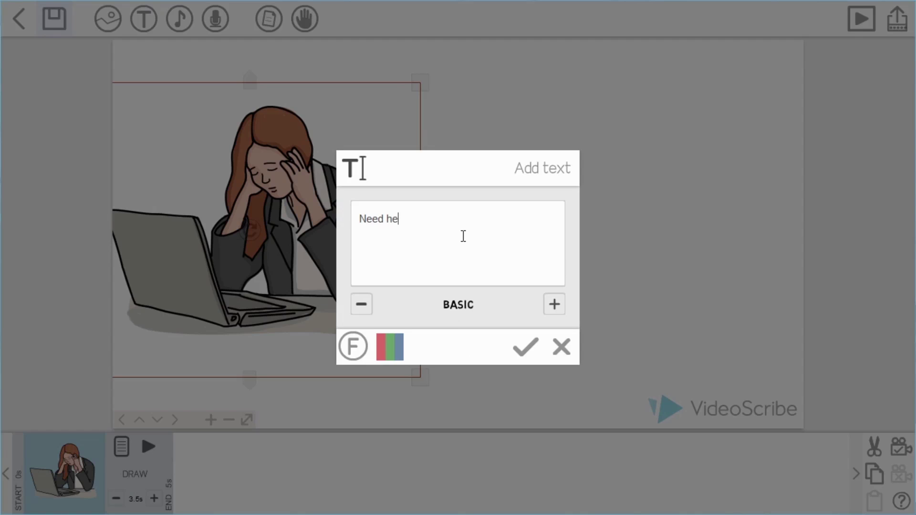
text(?)
click(402, 348)
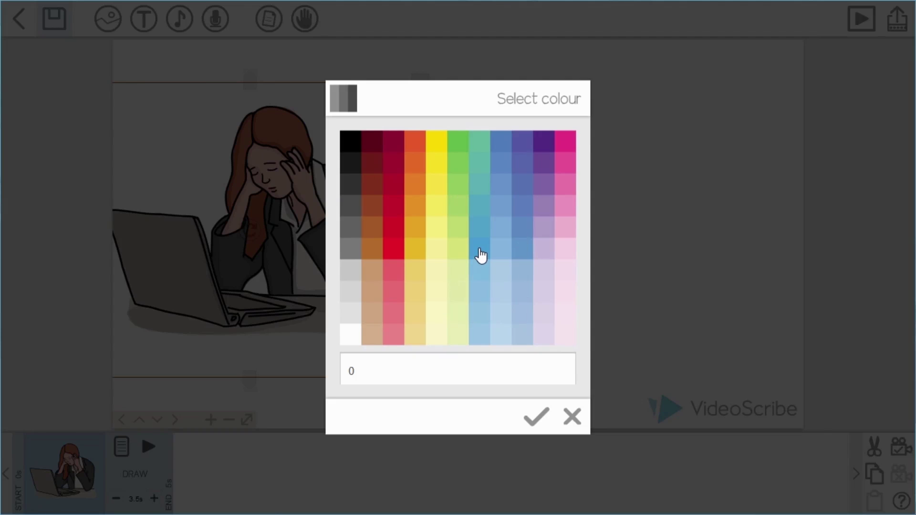
double_click(481, 257)
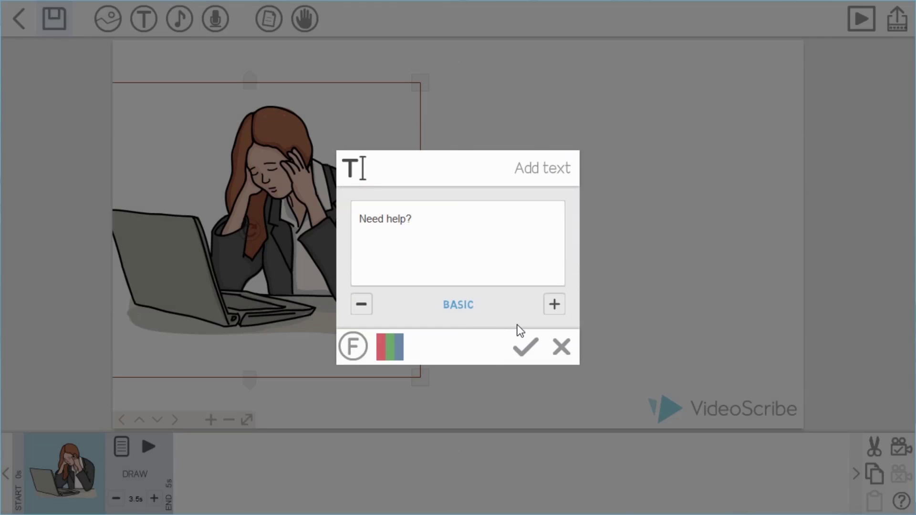
click(524, 347)
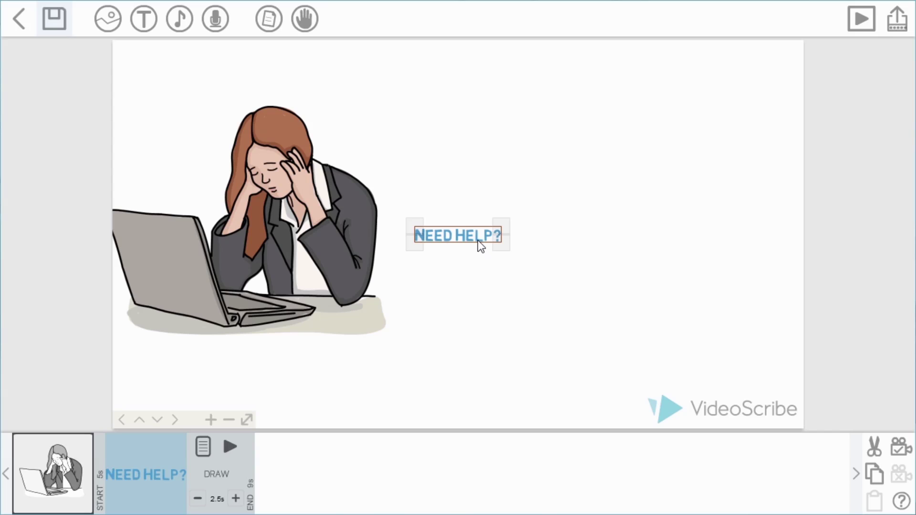
- Enlarge the "Need help?" text in the canvas's upper right beside the woman and set its animate time to 2.0 seconds
drag(479, 244, 660, 163)
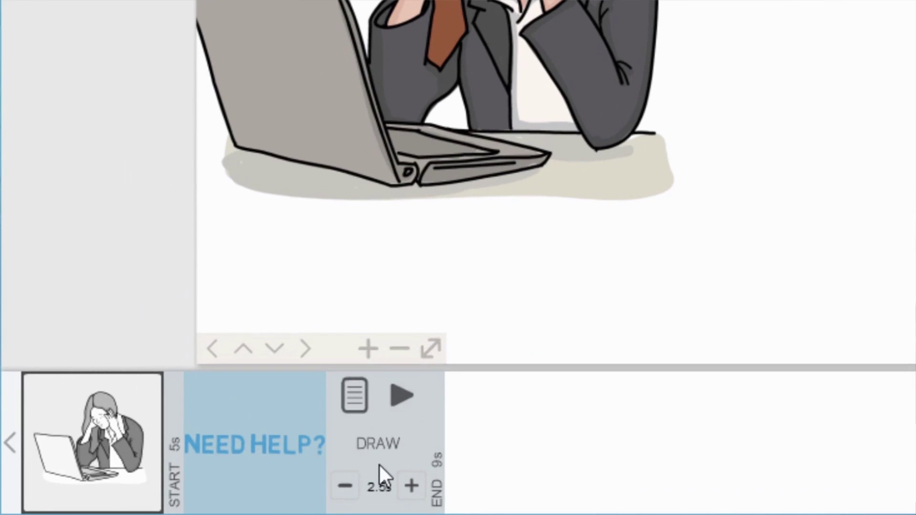
click(350, 491)
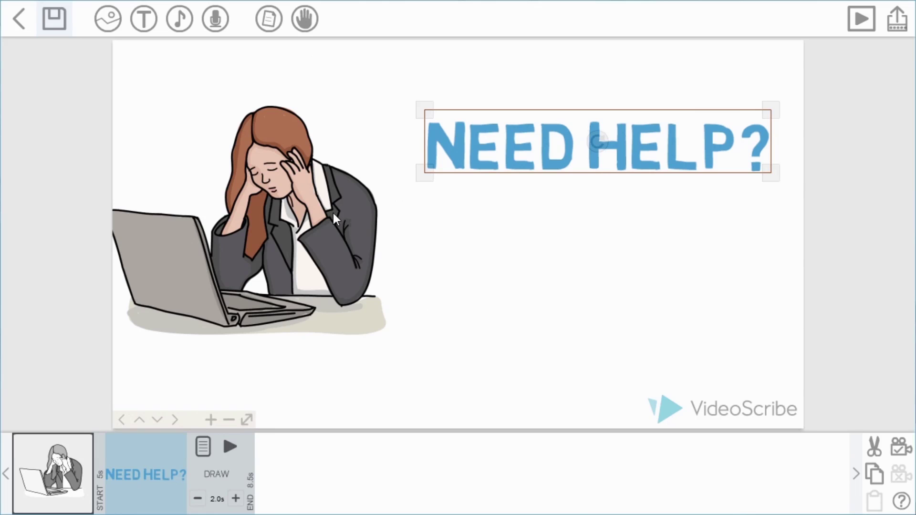
- Add the two-line text "IT systems / playing up?" in the Basic font with blue colour 479ed7
click(143, 21)
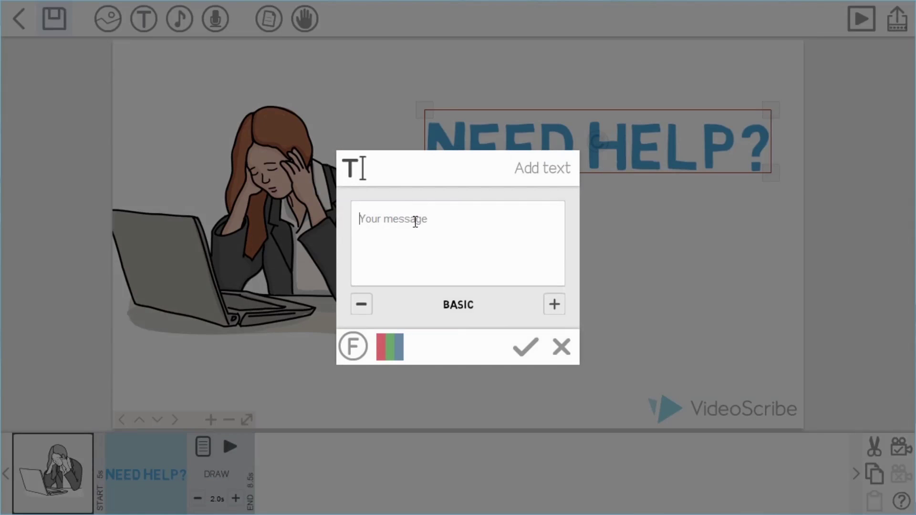
text(IT )
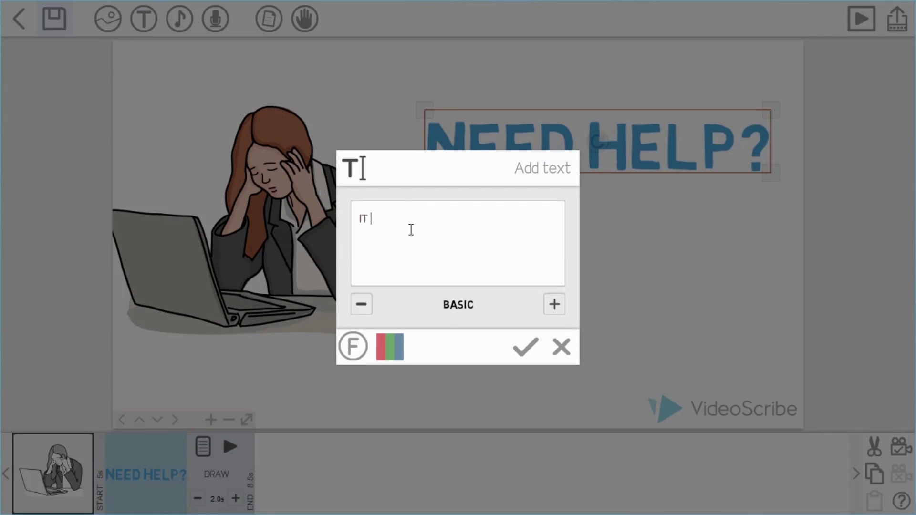
text(systems)
key(Return)
text(playing)
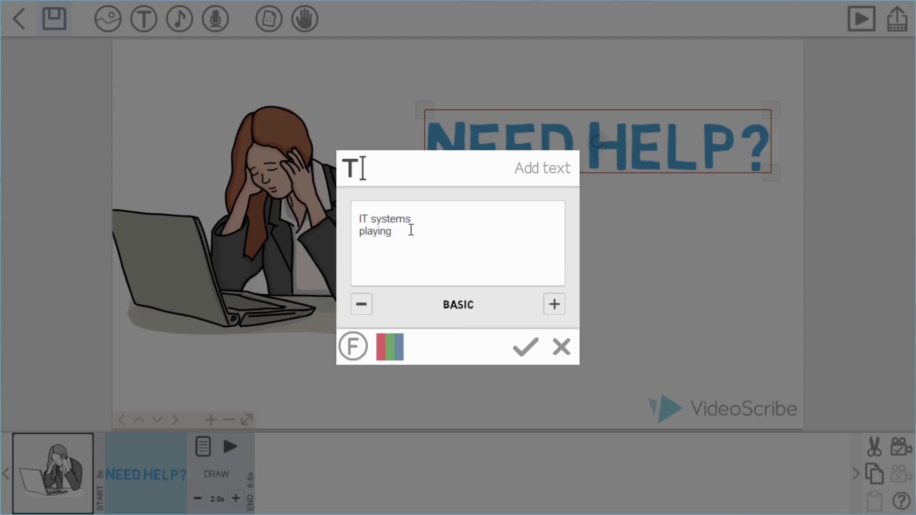
text(?)
key(BackSpace)
text(up?)
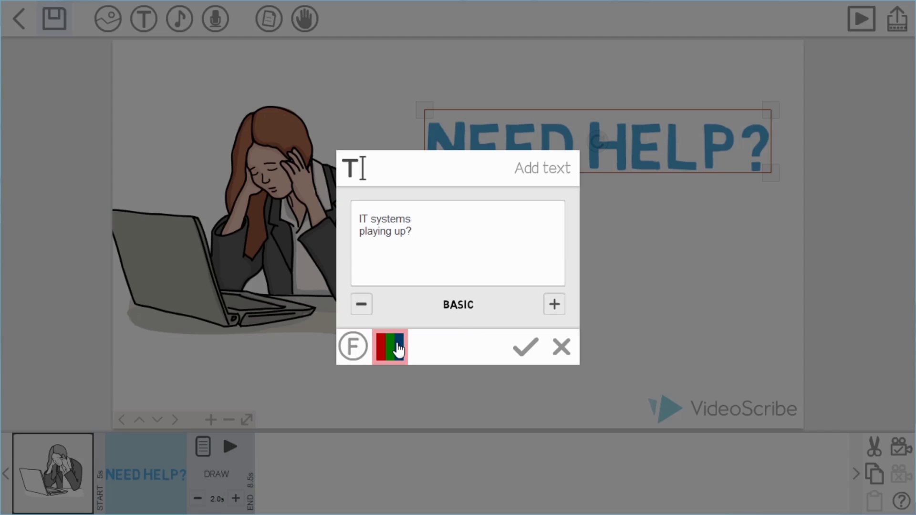
click(400, 347)
click(477, 249)
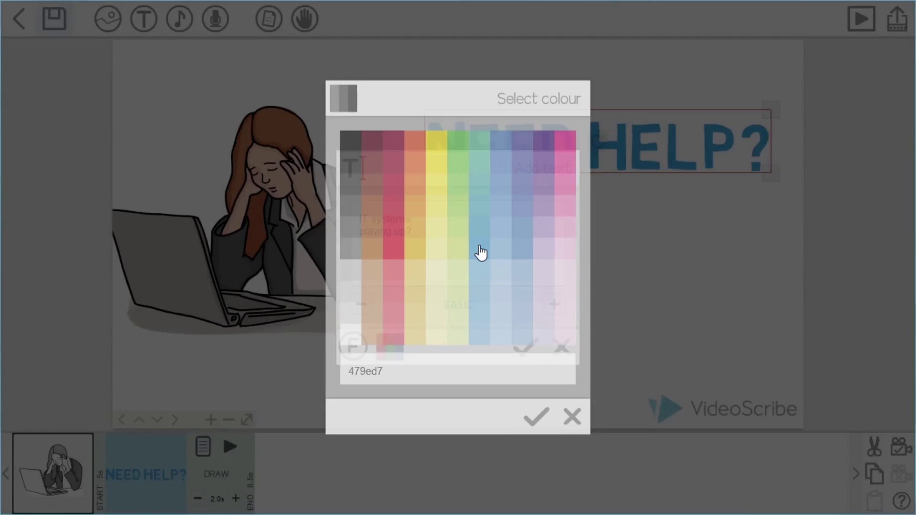
click(526, 347)
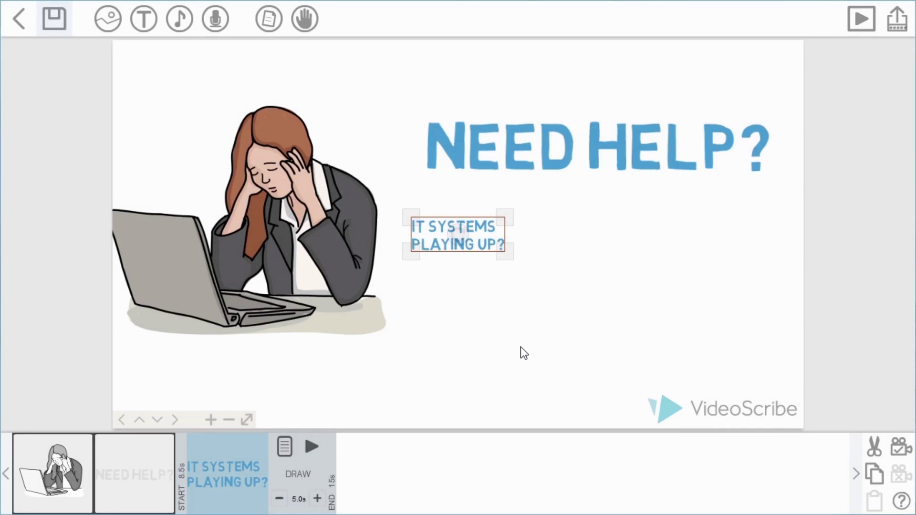
- Enlarge the "IT systems playing up?" text and place it below the "Need help?" heading
drag(505, 252, 620, 311)
drag(666, 298, 651, 282)
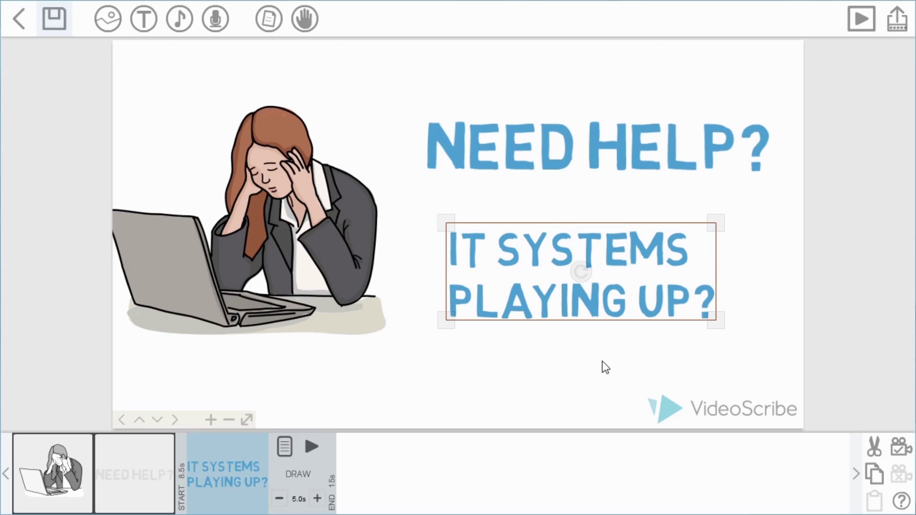
- Centre-align the "IT systems playing up?" text and set its animate time to 3.0 seconds
click(284, 451)
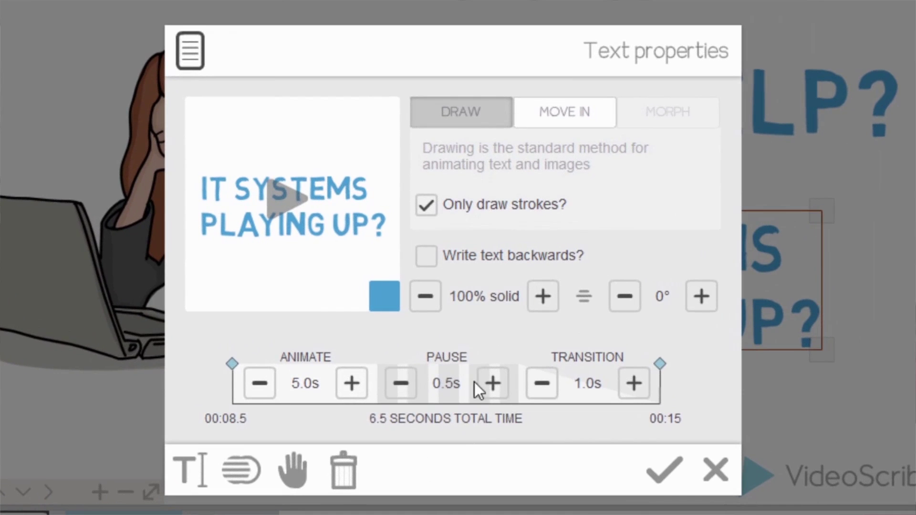
click(606, 222)
click(608, 226)
click(585, 309)
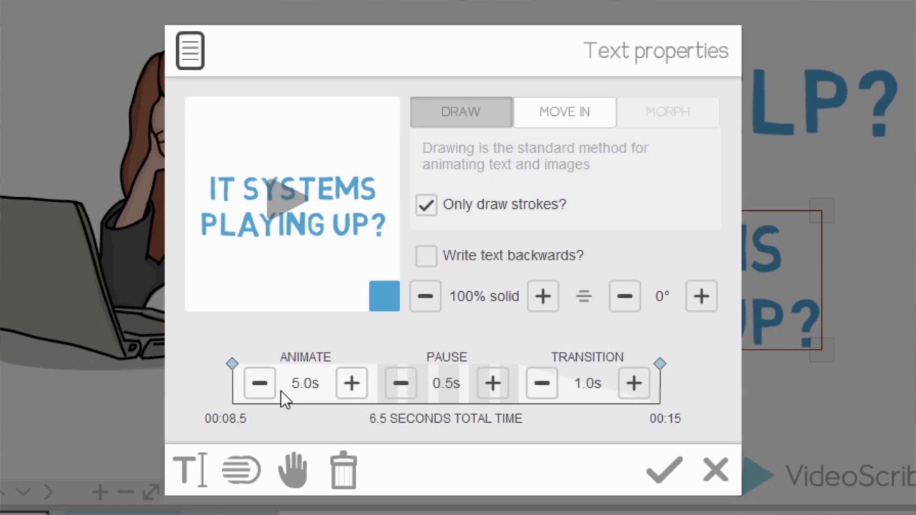
click(263, 387)
click(264, 388)
click(265, 387)
click(265, 388)
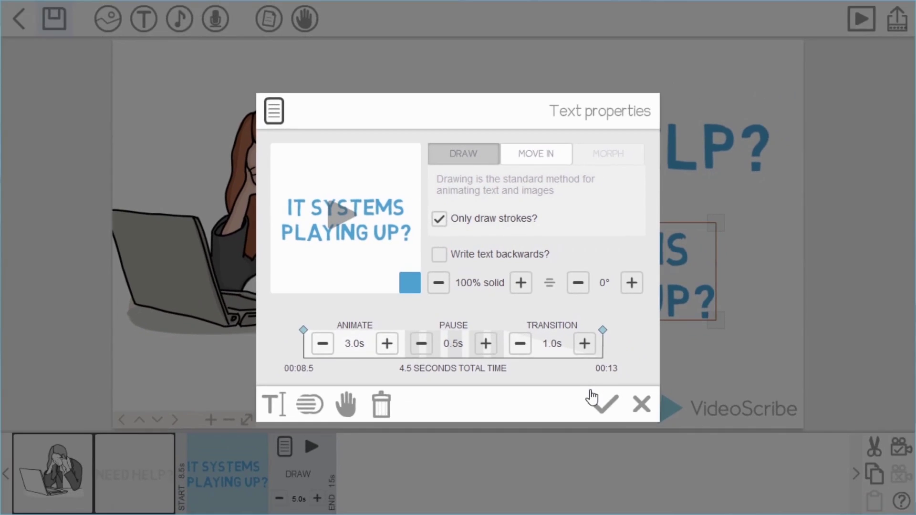
click(596, 402)
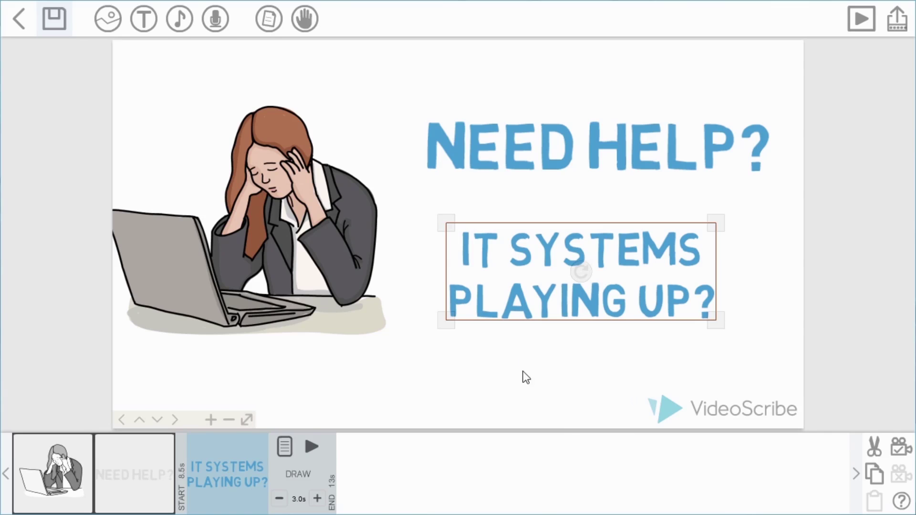
- Select the heading, the woman image and the second text in turn, on the canvas and in the timeline
click(509, 154)
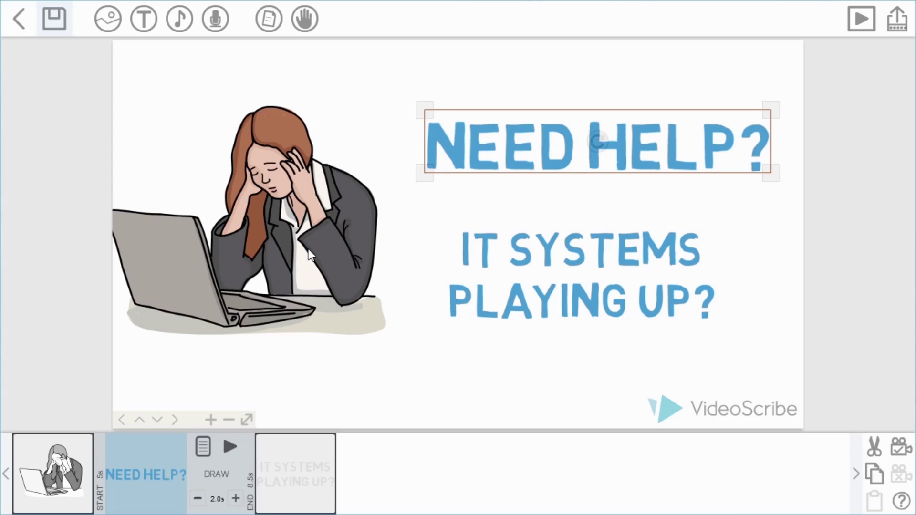
click(333, 247)
click(546, 293)
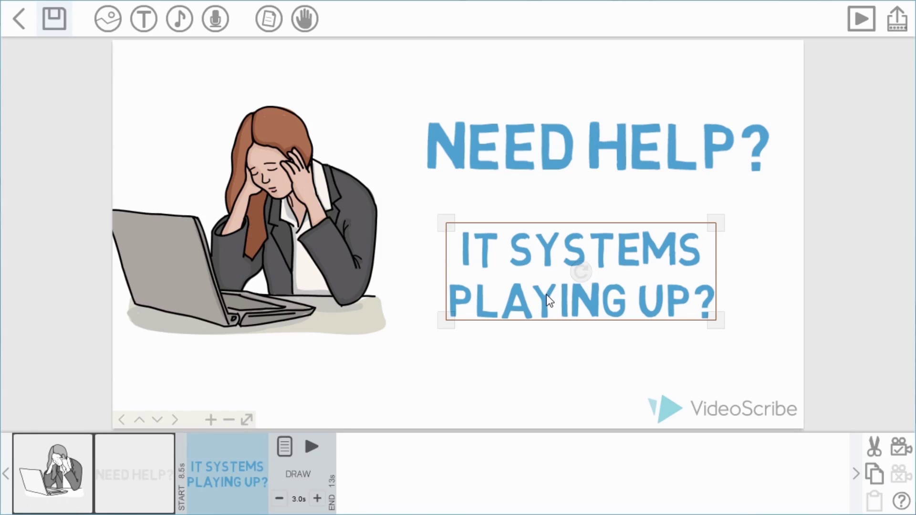
click(77, 477)
click(211, 476)
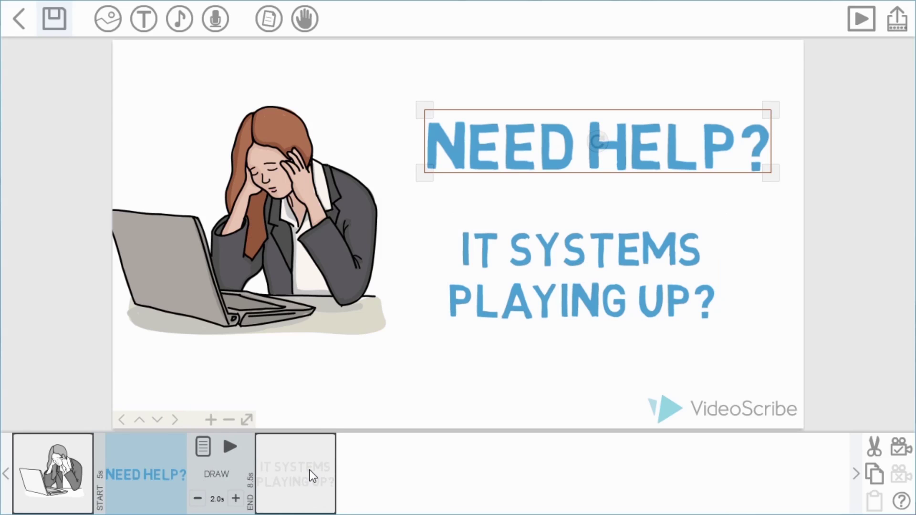
click(309, 473)
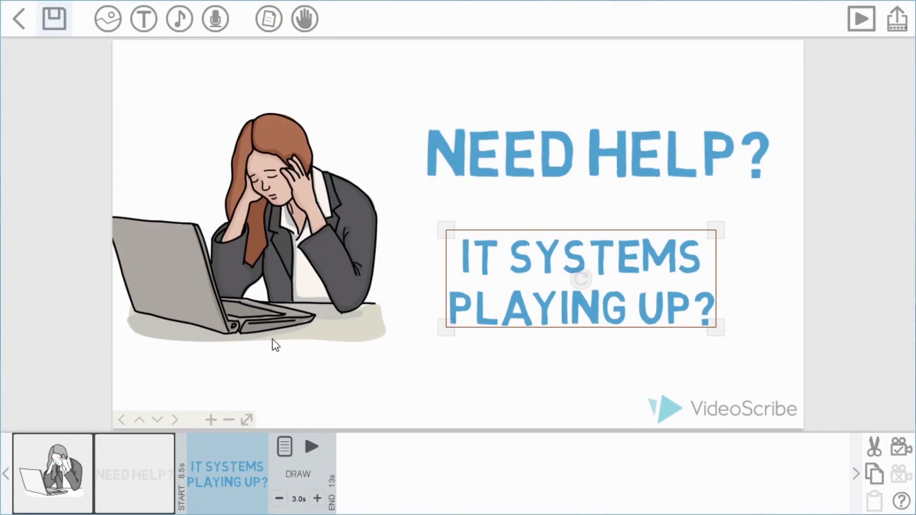
- Move the woman image over both texts and reorder it step by step to the last place in the timeline
click(290, 234)
drag(340, 239, 598, 245)
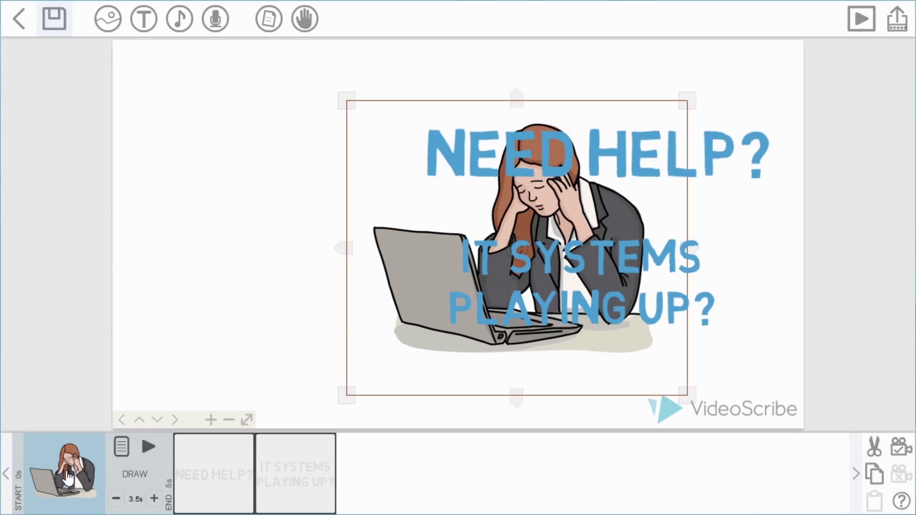
drag(67, 477, 143, 480)
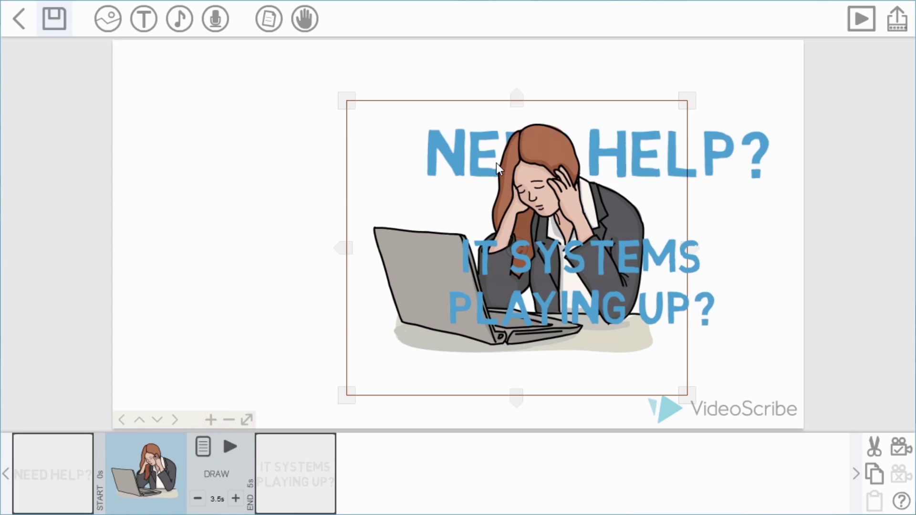
drag(136, 472, 225, 478)
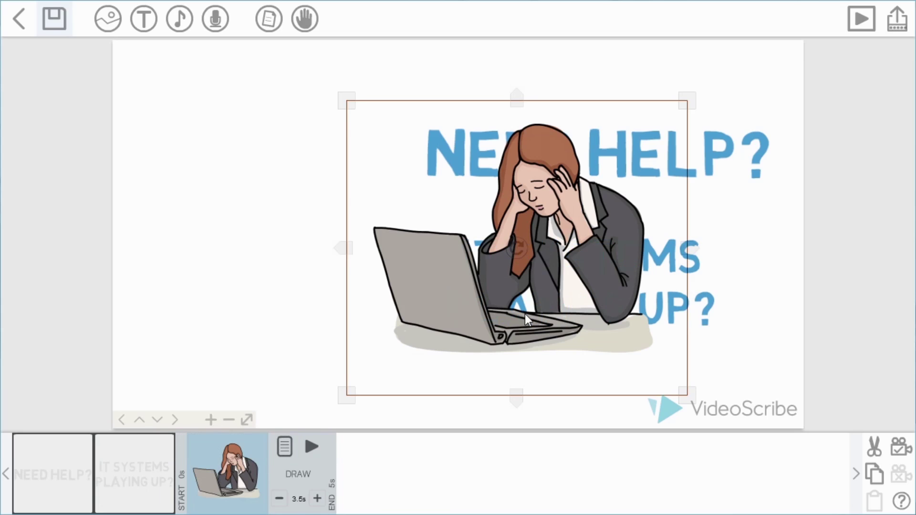
- Return the woman image to the first place in the timeline and move it back to the left of the texts
drag(238, 478, 66, 494)
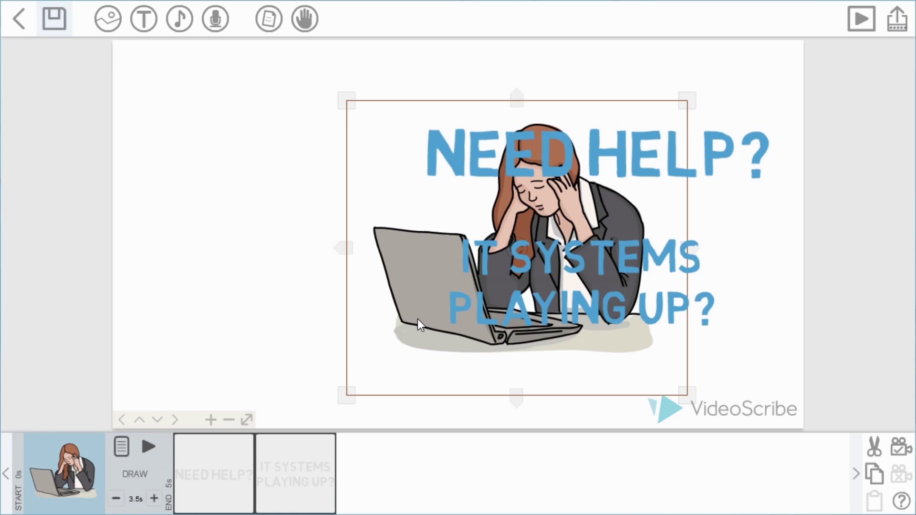
drag(414, 306, 157, 309)
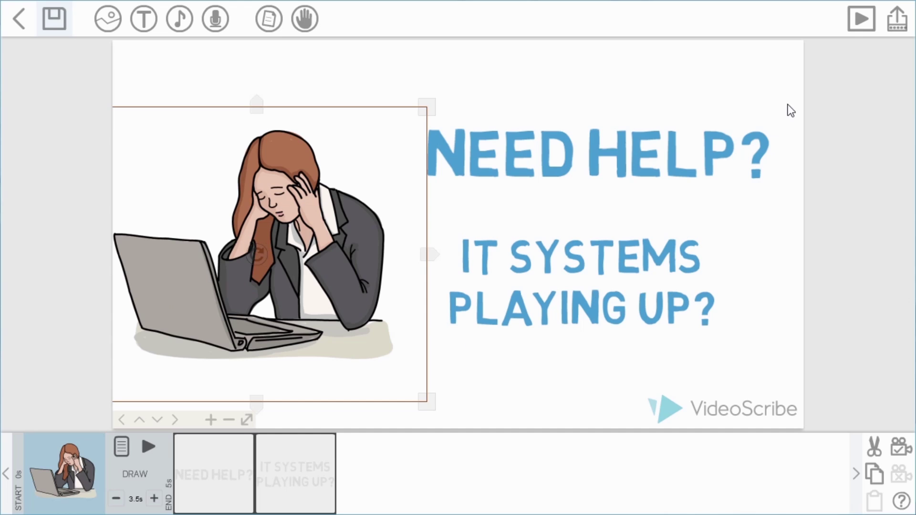
- Play a preview of the whole scribe from the start
click(867, 33)
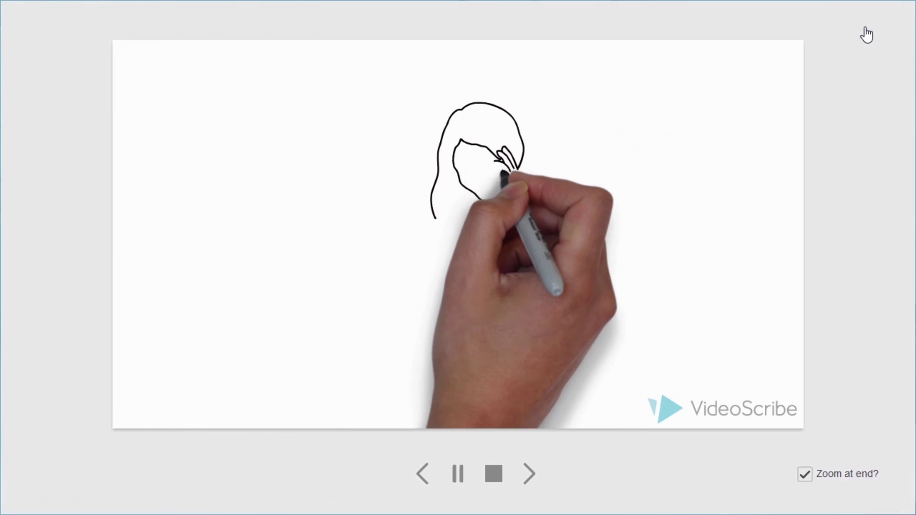
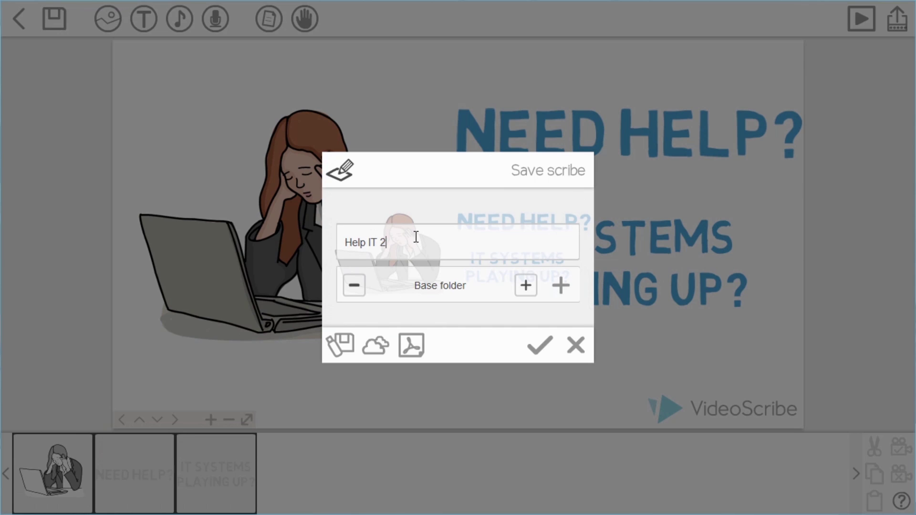
- Switch the save location from the base folder to the next folder and save the scribe as "Help IT 2"
click(525, 285)
click(540, 345)
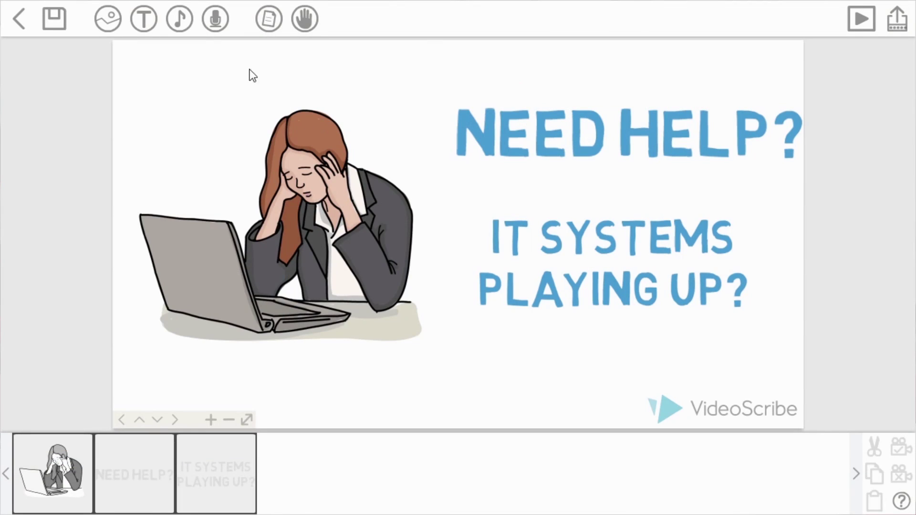
- Browse the desktop for the "Explainer scribe voiceover" MP3 as an imported voiceover and cancel the file selection
click(216, 31)
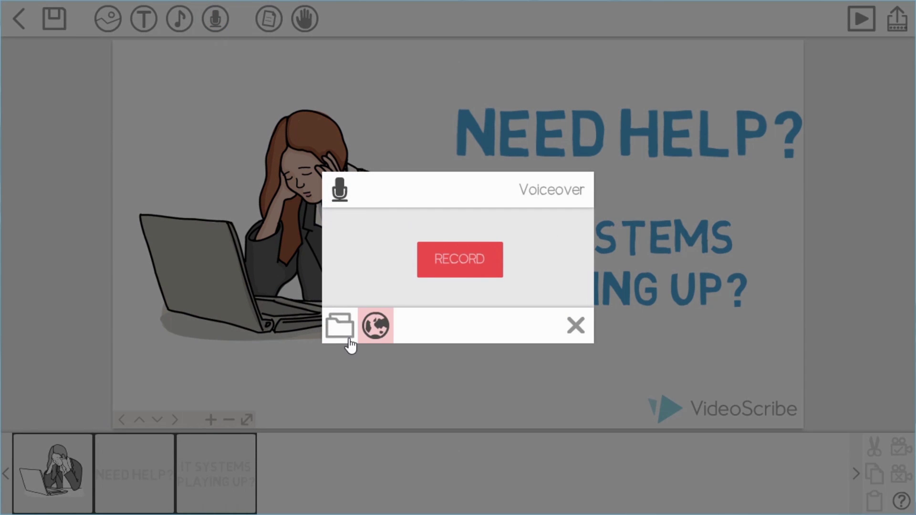
click(382, 328)
click(334, 328)
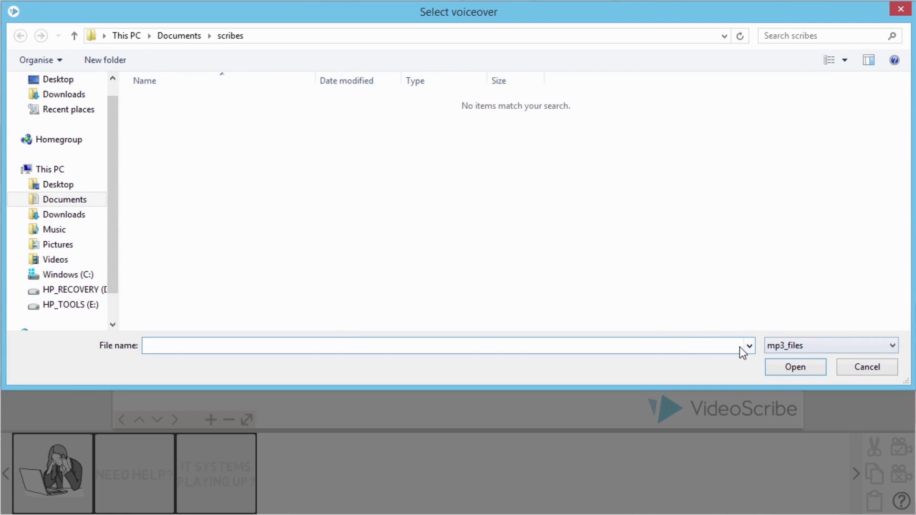
click(83, 184)
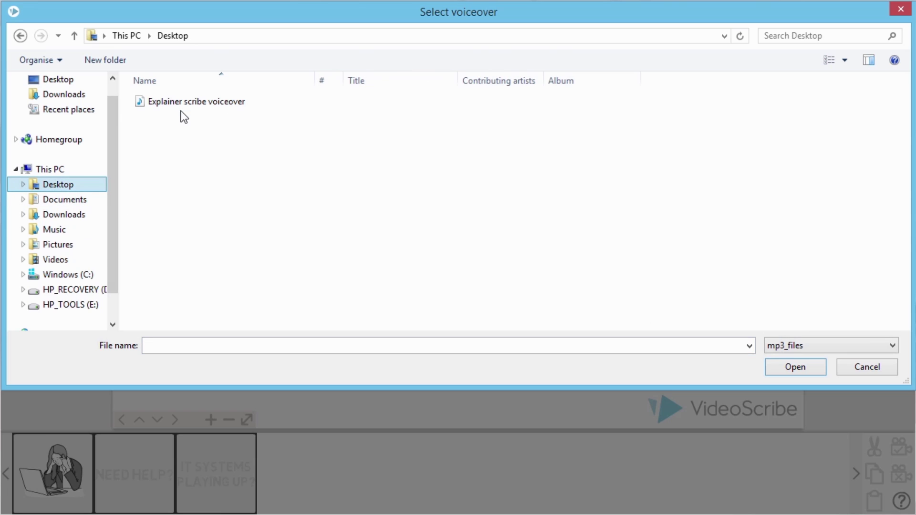
click(180, 107)
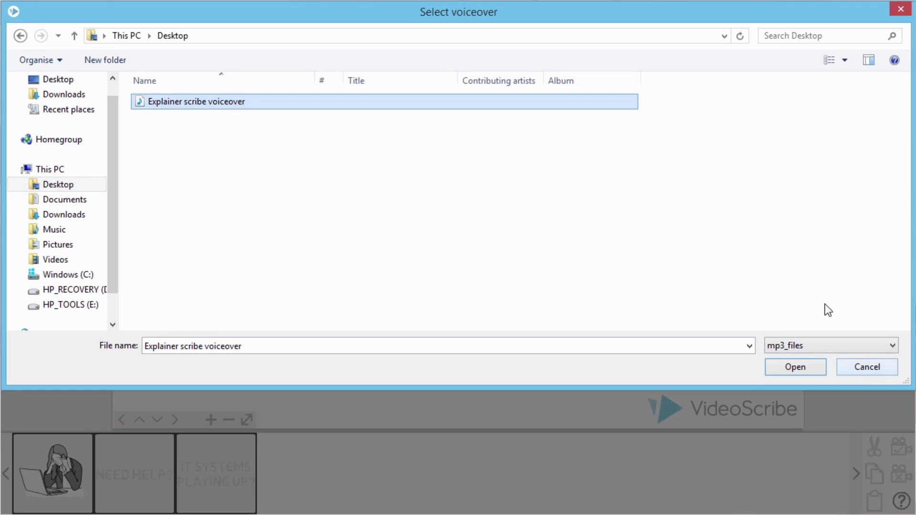
click(865, 367)
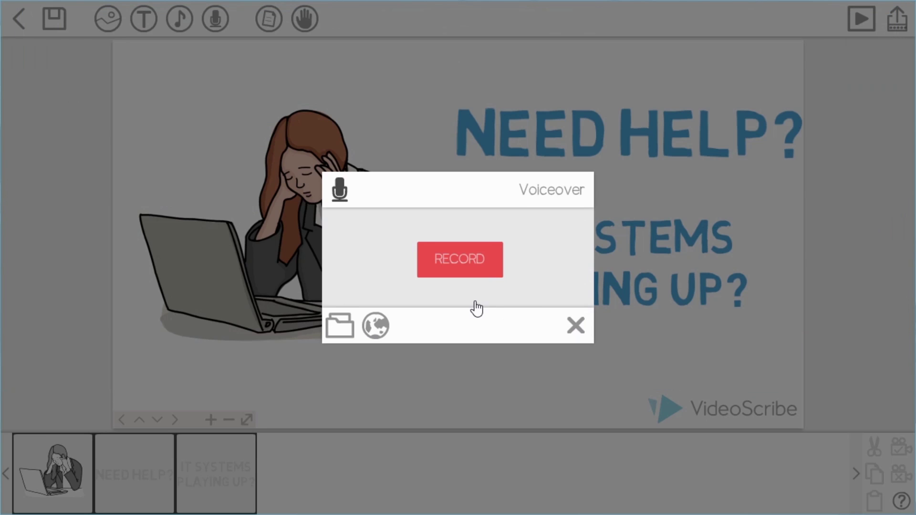
- Record a voiceover with the microphone while the scribe plays, and keep the recording
click(459, 270)
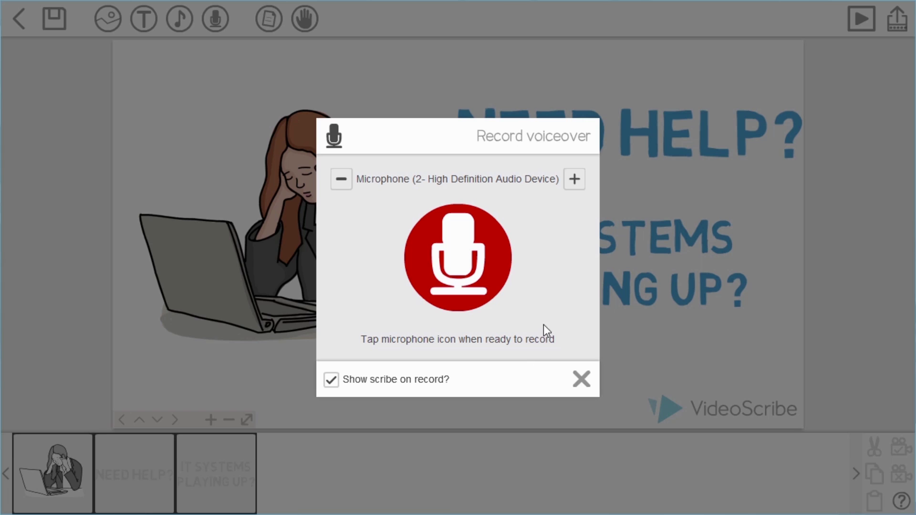
click(483, 270)
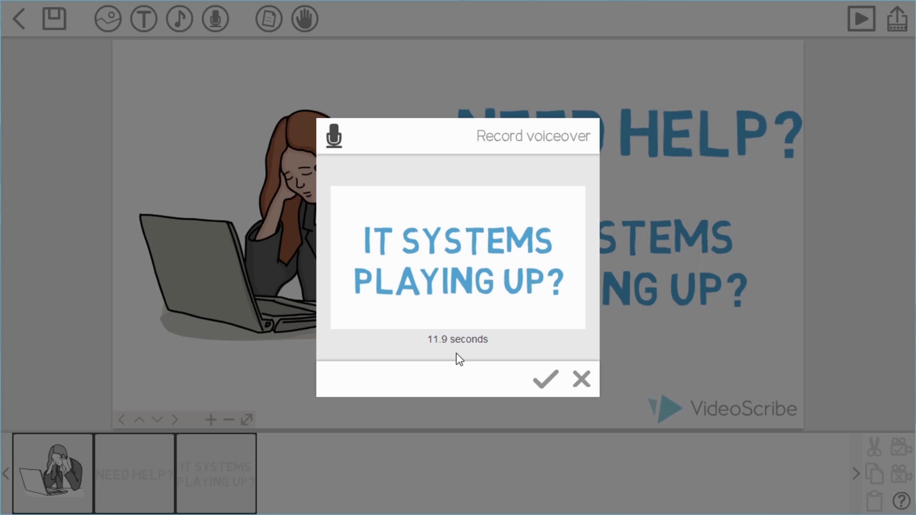
click(547, 383)
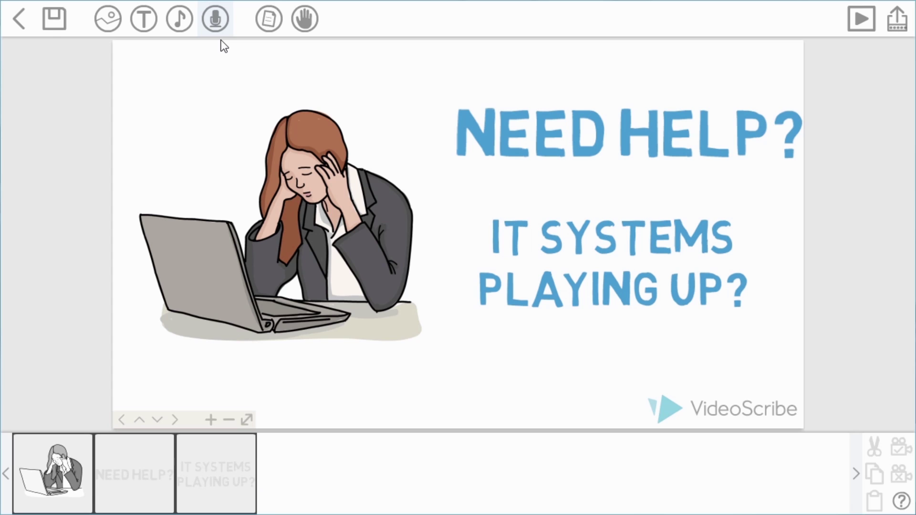
- Lower the recorded voiceover's volume to about three quarters and remove the voiceover from the project
click(216, 27)
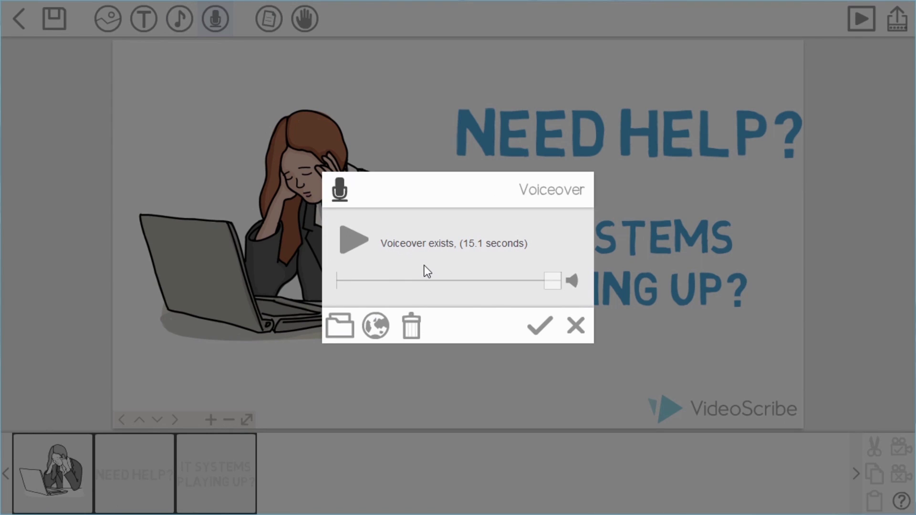
drag(561, 293, 513, 294)
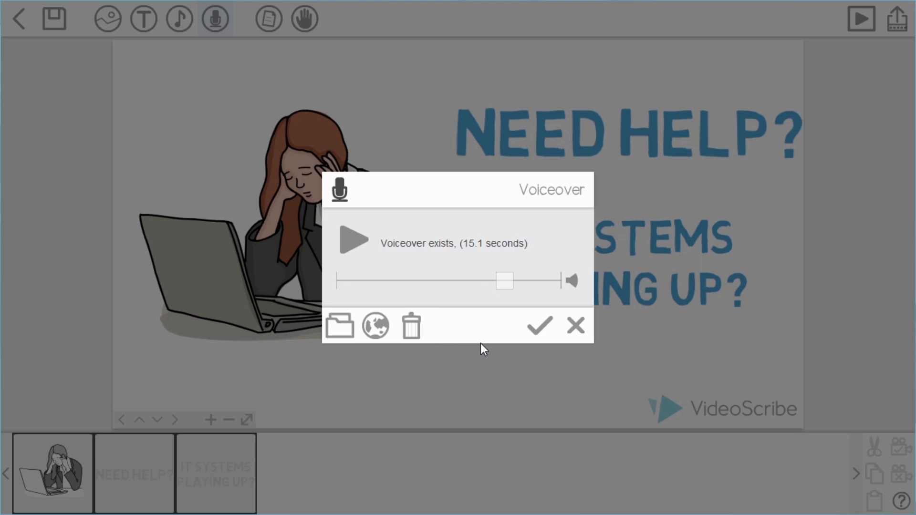
click(411, 325)
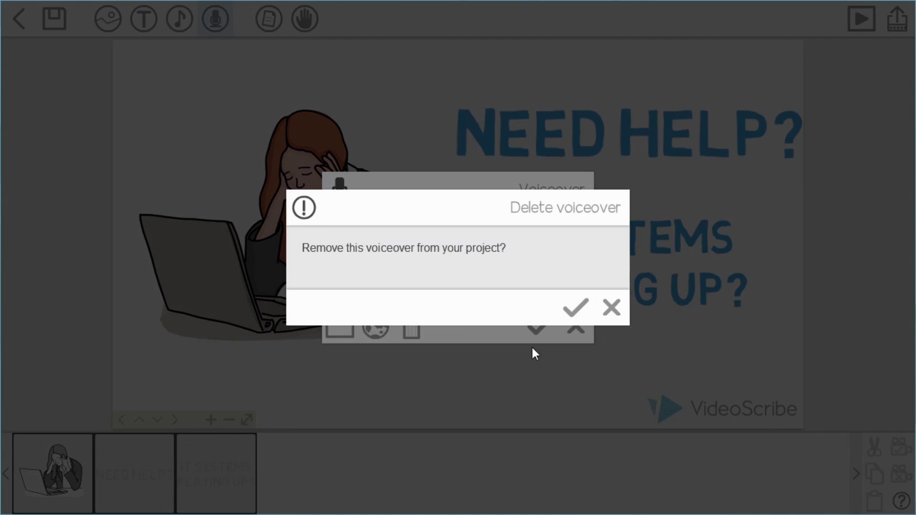
click(570, 313)
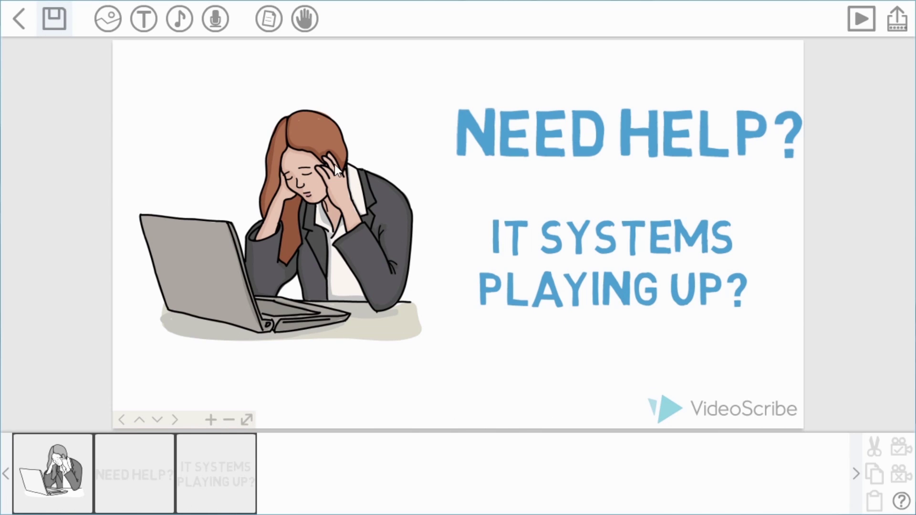
- Look through the computer's Music folder for MP3 tracks from the music library and cancel the file selection
click(180, 21)
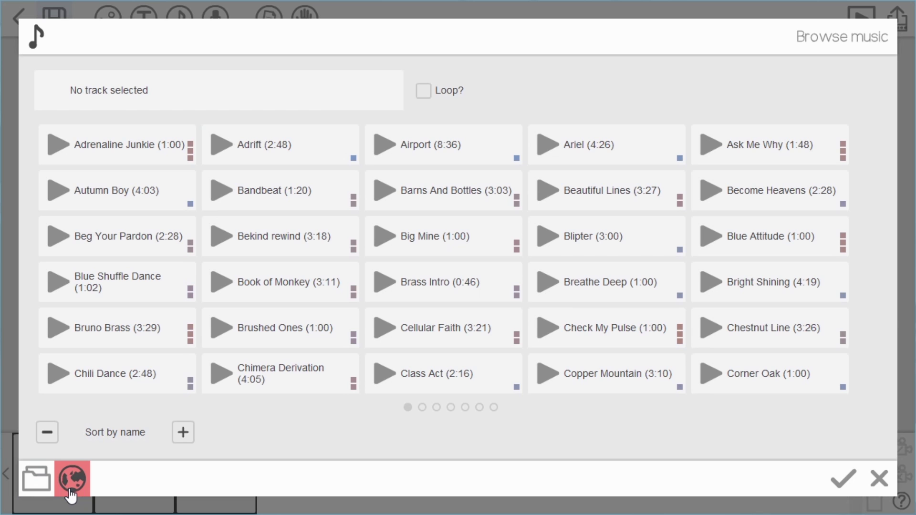
click(44, 483)
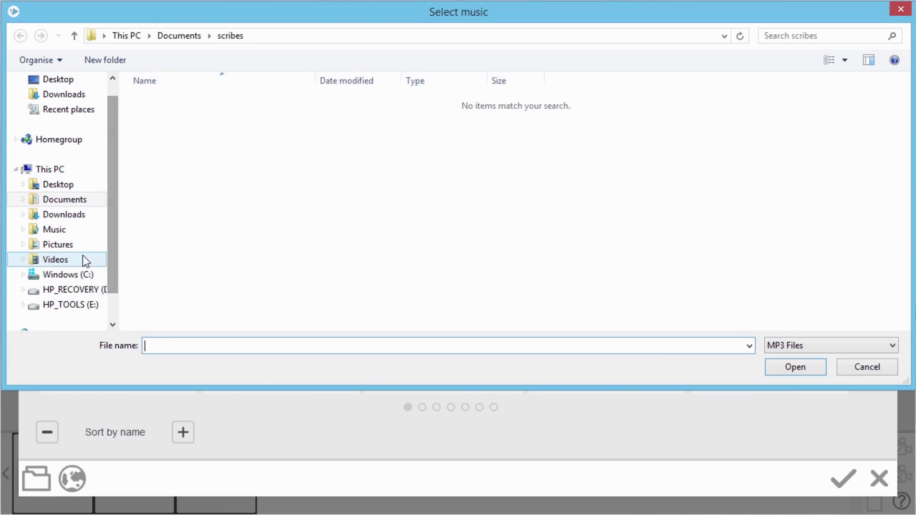
click(65, 231)
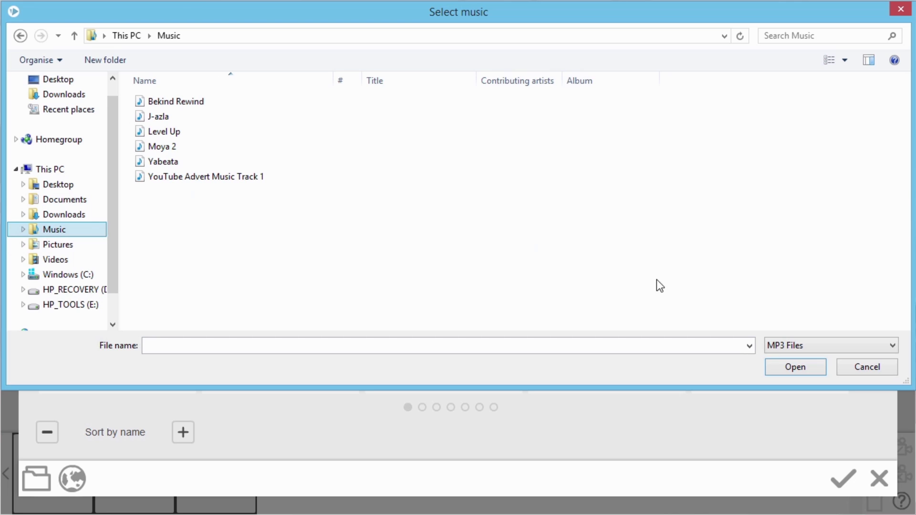
click(877, 370)
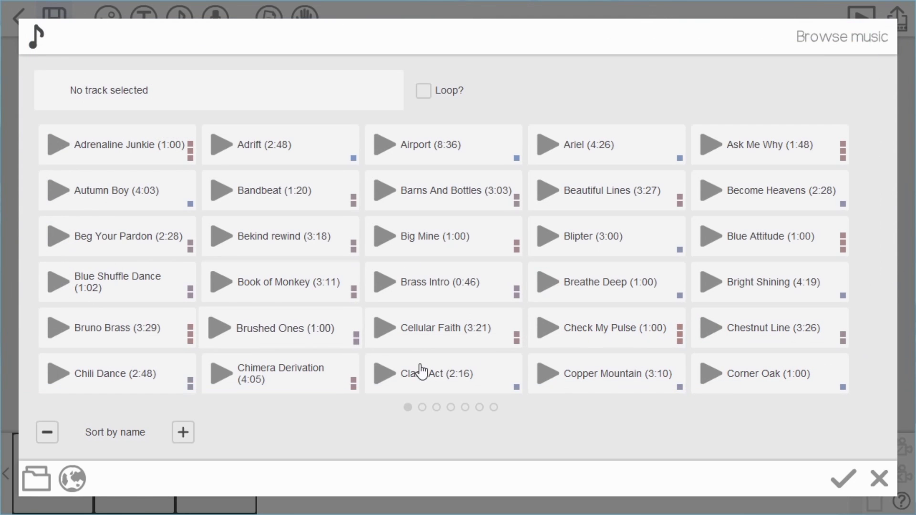
- Browse the pages of the built-in music library, sorted by name, for a suitable background track
scroll(512, 236, down, 1)
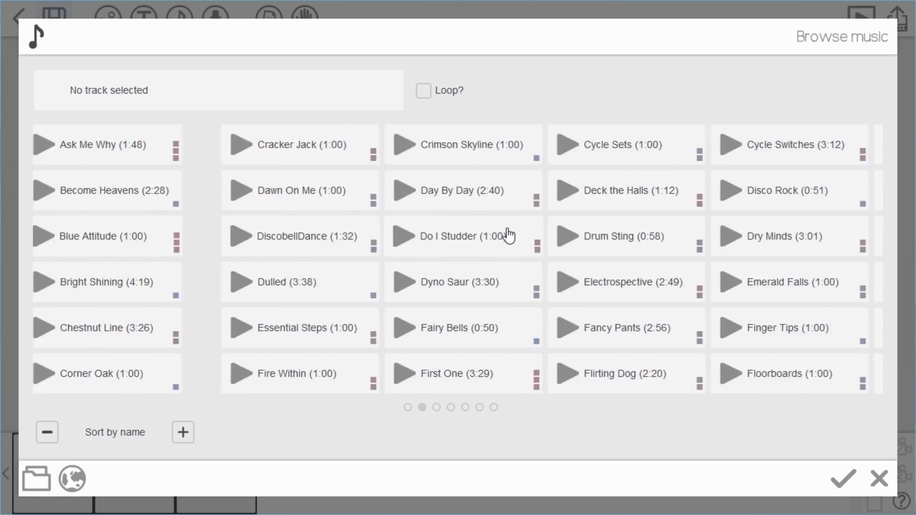
scroll(511, 236, down, 1)
scroll(525, 246, down, 1)
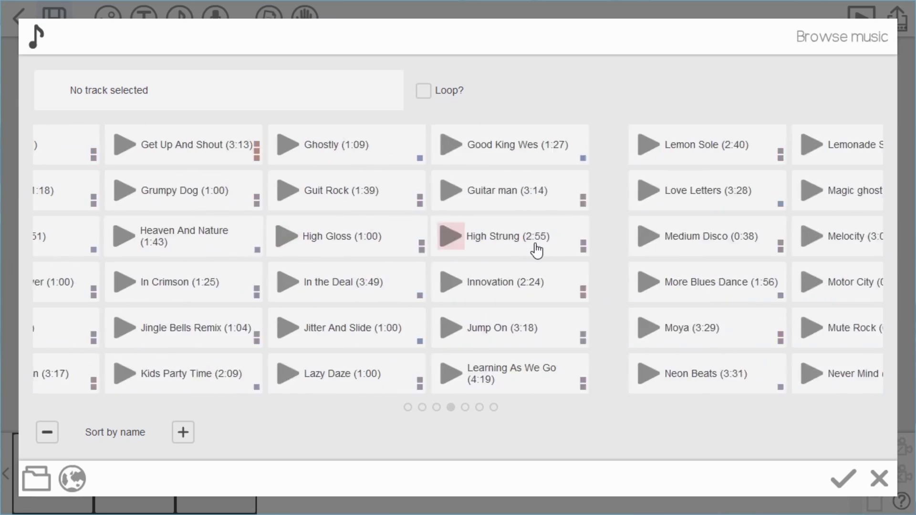
scroll(537, 250, down, 1)
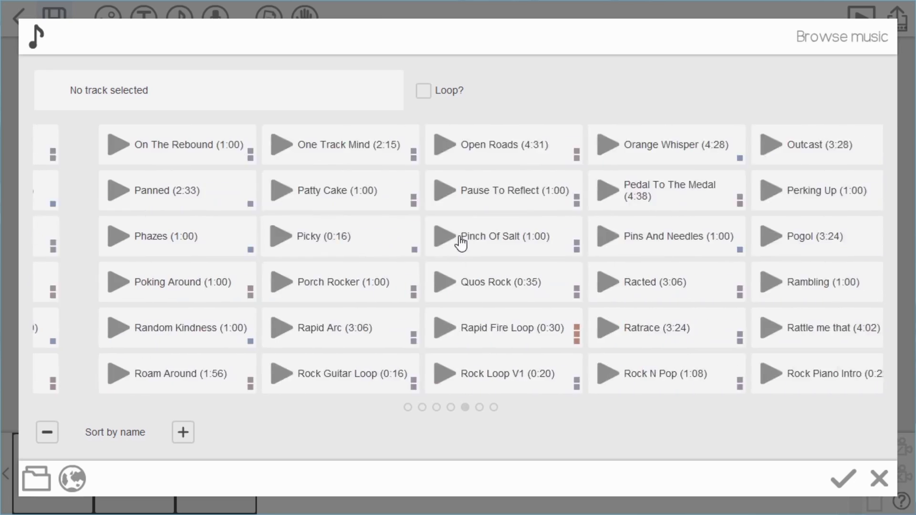
scroll(454, 241, up, 1)
scroll(410, 245, up, 1)
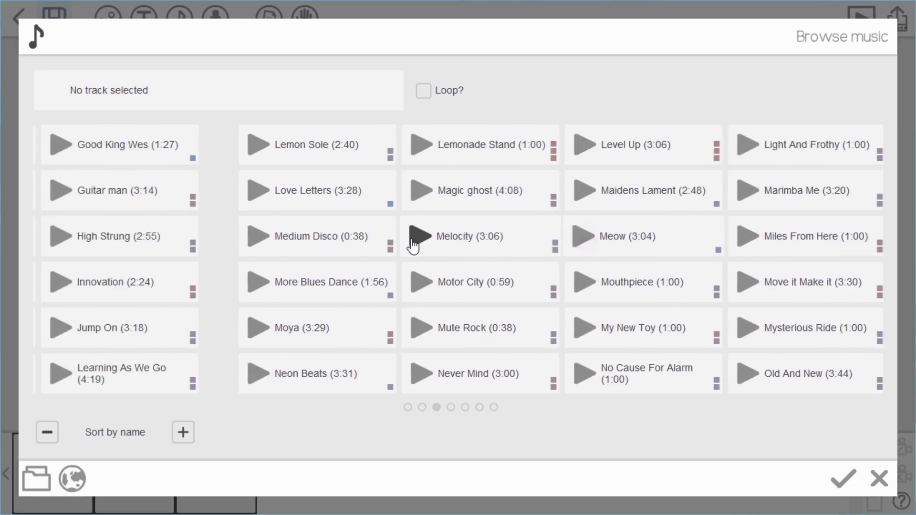
scroll(409, 245, up, 1)
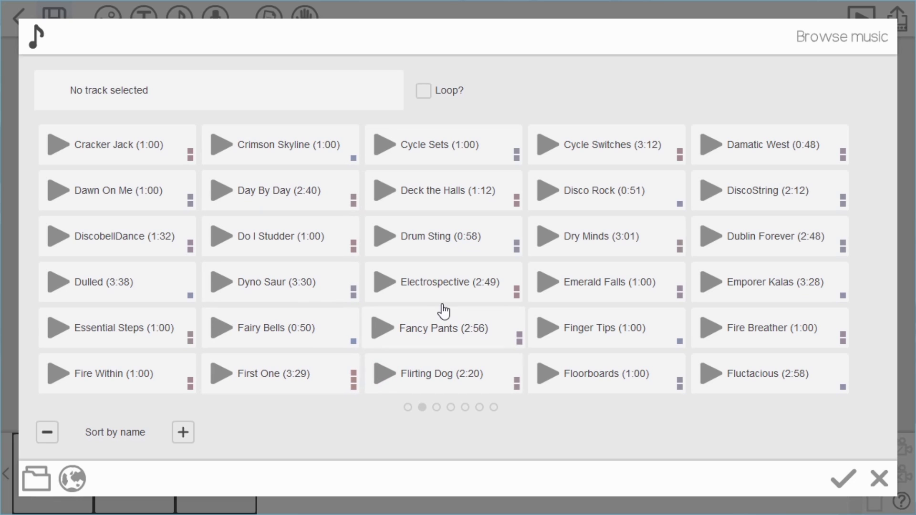
drag(764, 305, 591, 290)
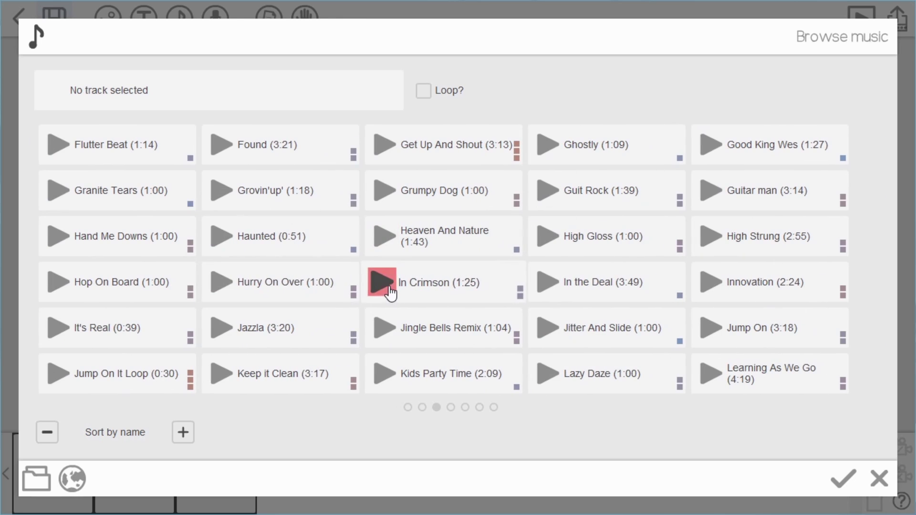
- Listen to short previews of the tracks In Crimson, Hand Me Downs and Jazzla
click(383, 287)
click(382, 288)
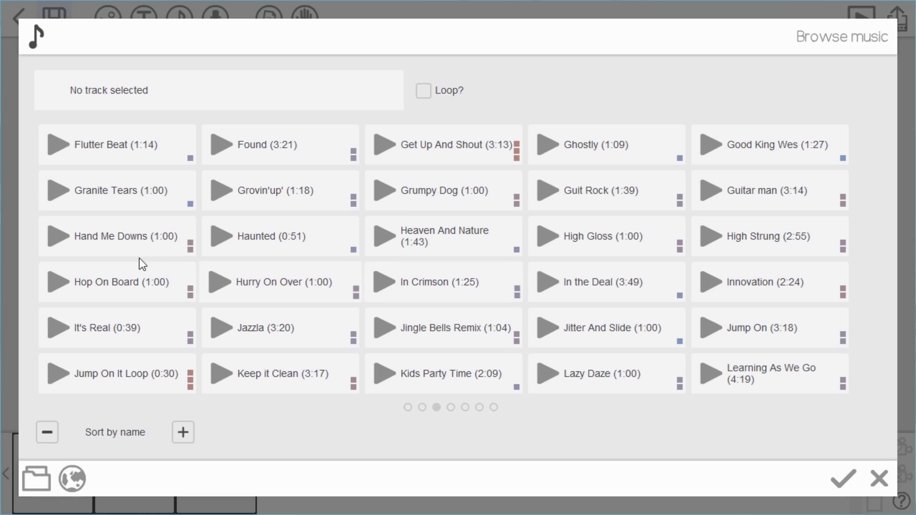
click(55, 242)
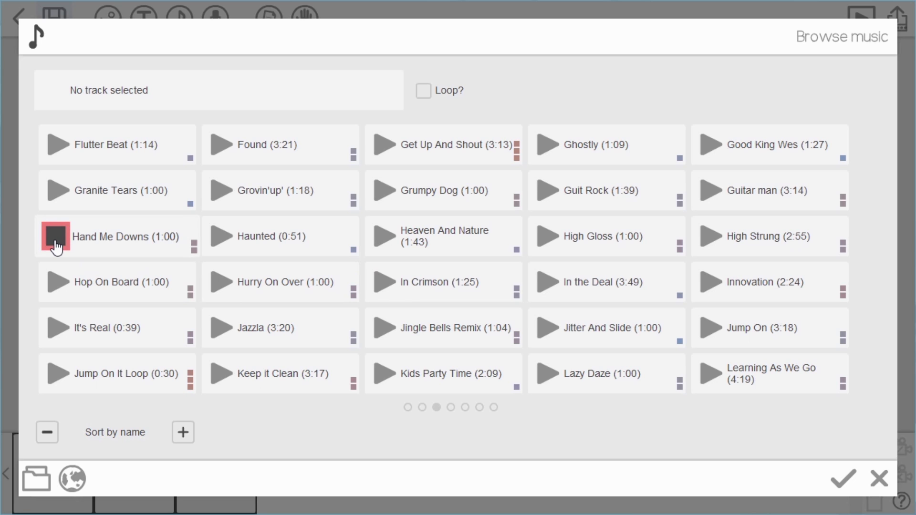
click(55, 243)
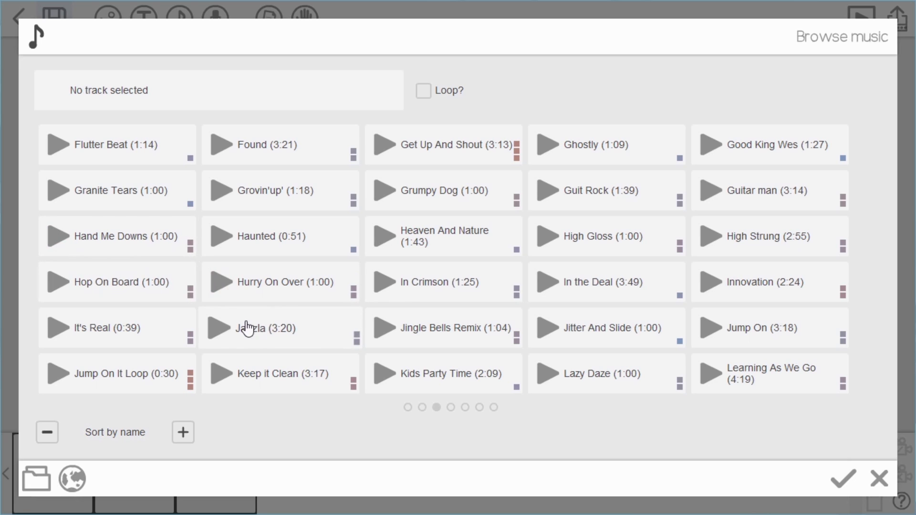
click(219, 334)
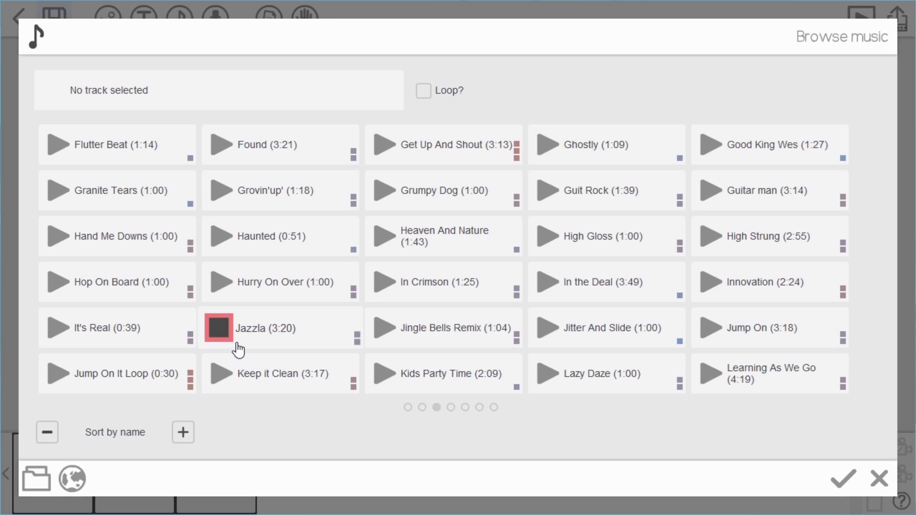
click(220, 336)
- Add Jazzla as the scribe's background music without looping and with its volume slightly lowered
click(258, 337)
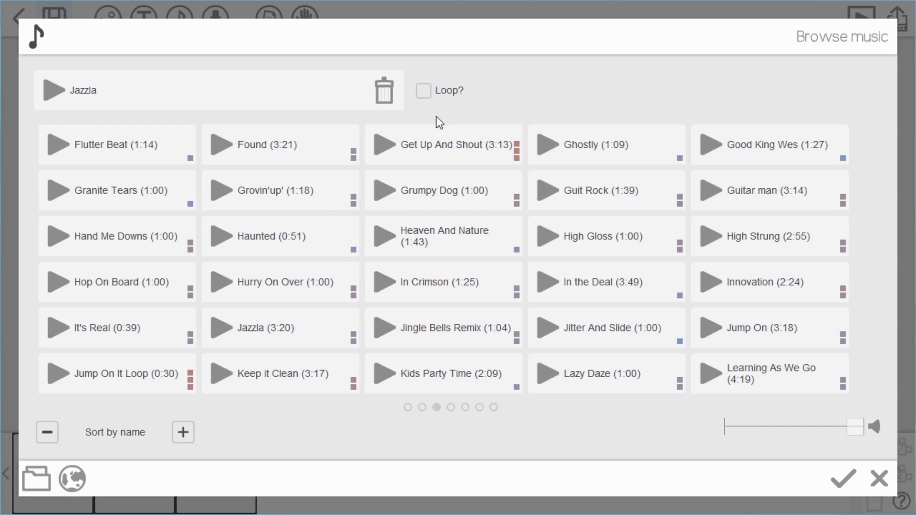
mouse_move(855, 437)
mouse_down()
mouse_move(792, 436)
mouse_move(845, 436)
mouse_up()
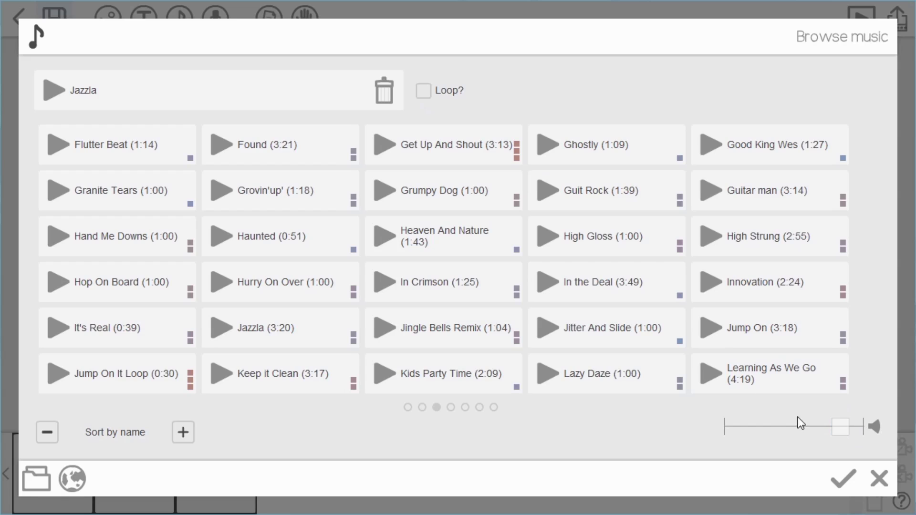
click(388, 103)
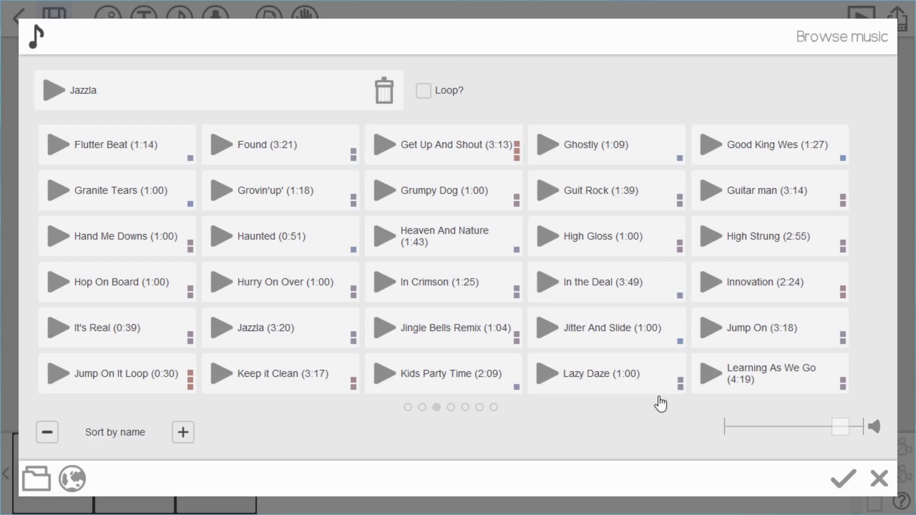
click(842, 477)
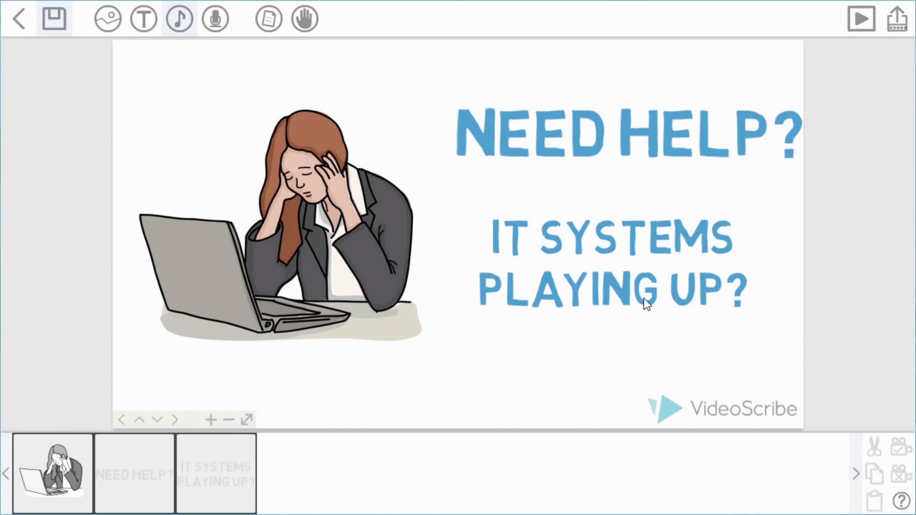
- Preview the scribe with its background music, stop playback partway, and fit the whole canvas in view
click(867, 32)
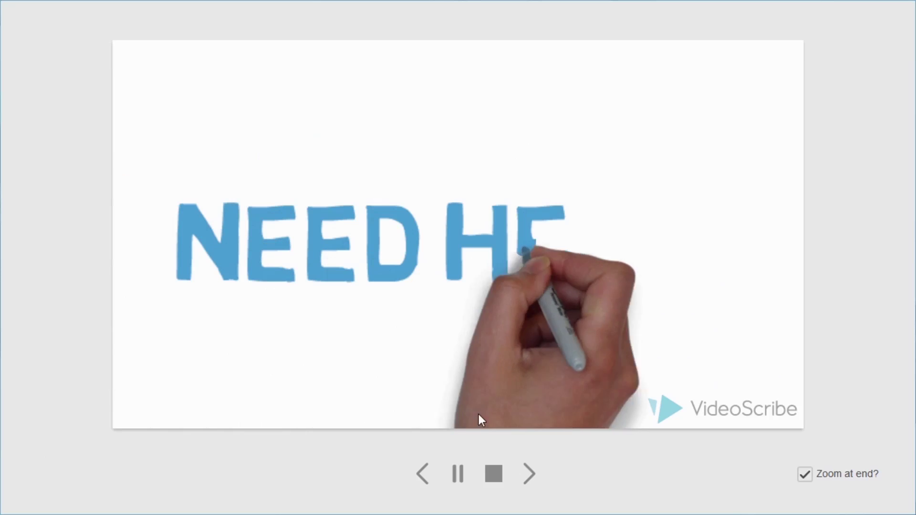
click(491, 481)
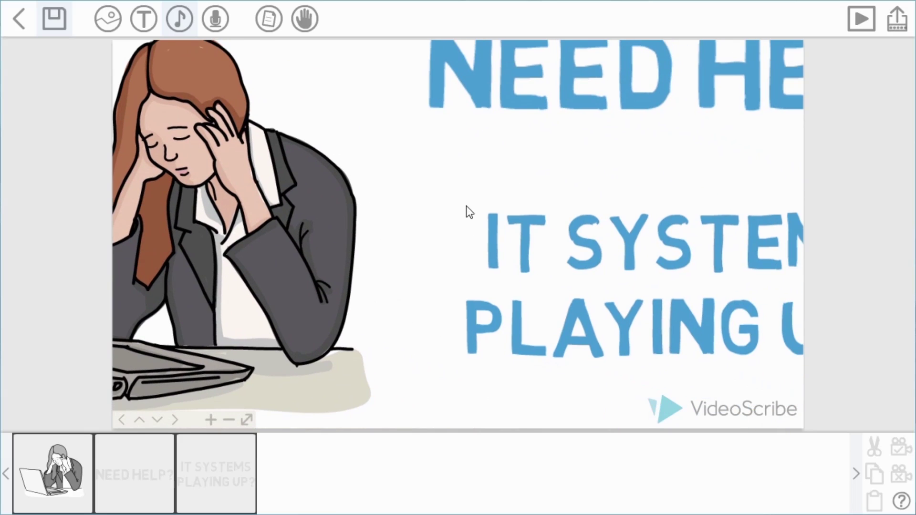
click(247, 421)
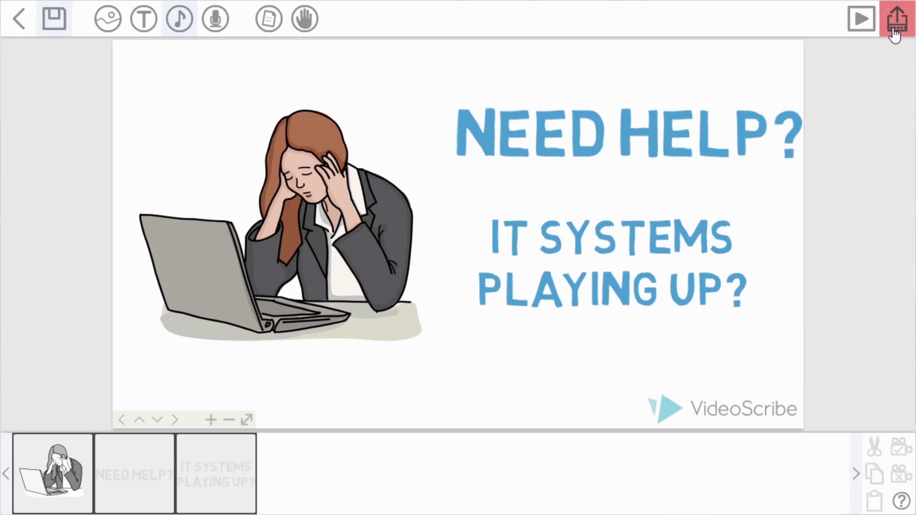
- Publish the scribe video as a PowerPoint presentation
click(895, 31)
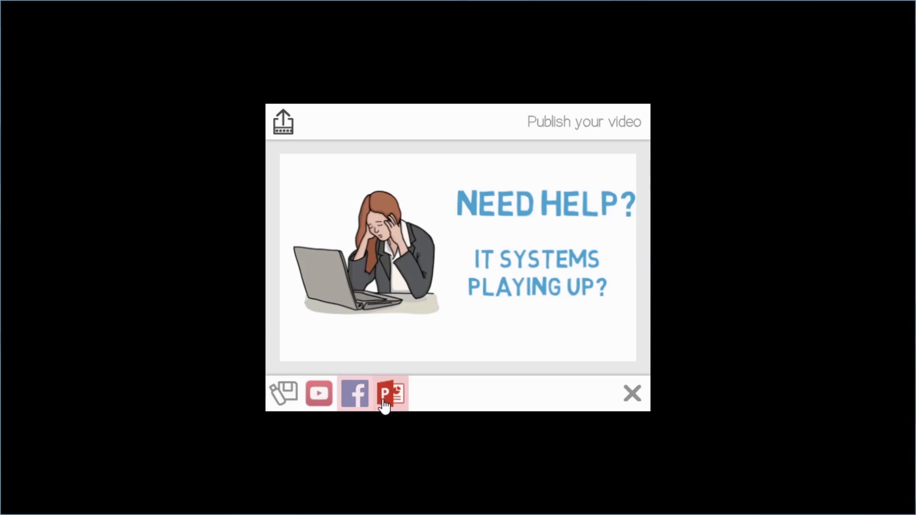
click(398, 403)
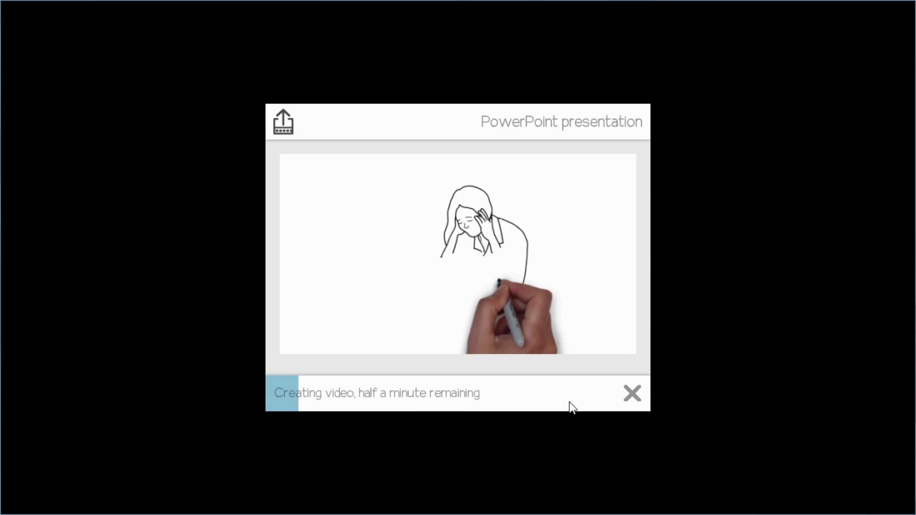
- Cancel the running PowerPoint export and open the publishing settings for creating a video file instead
click(632, 405)
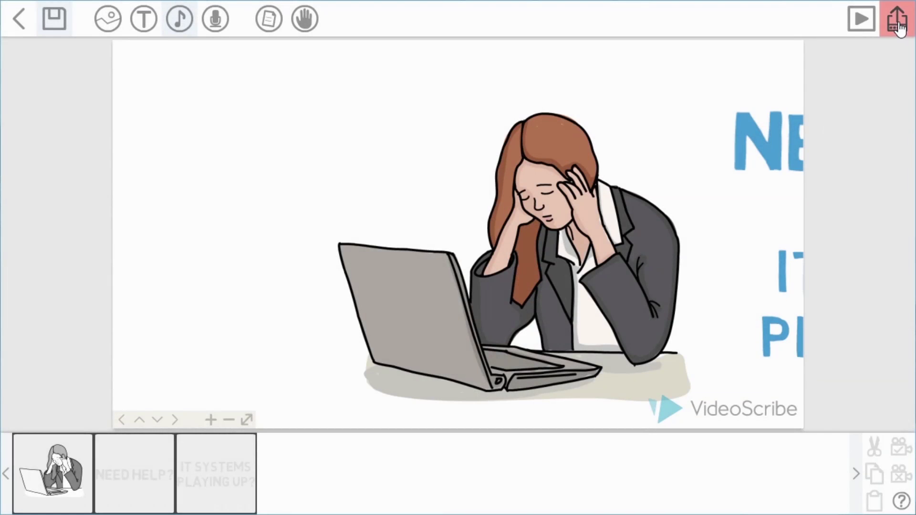
click(897, 19)
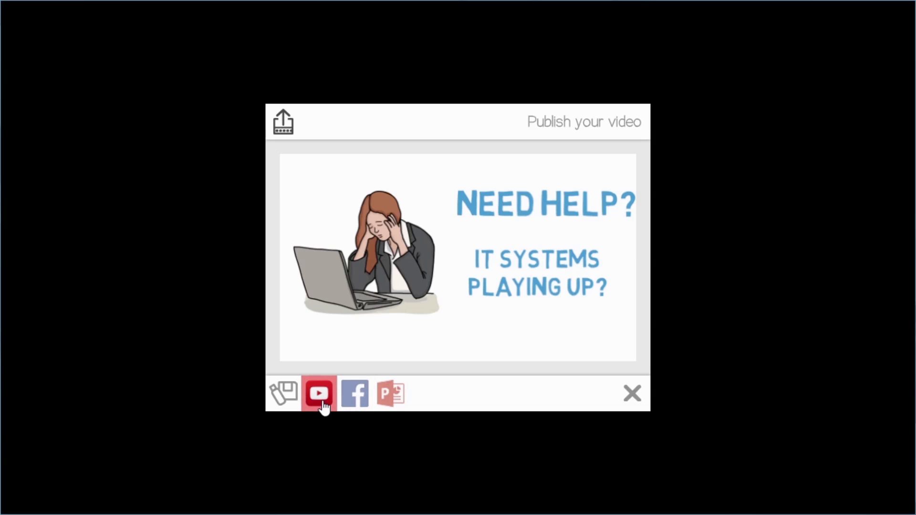
click(288, 404)
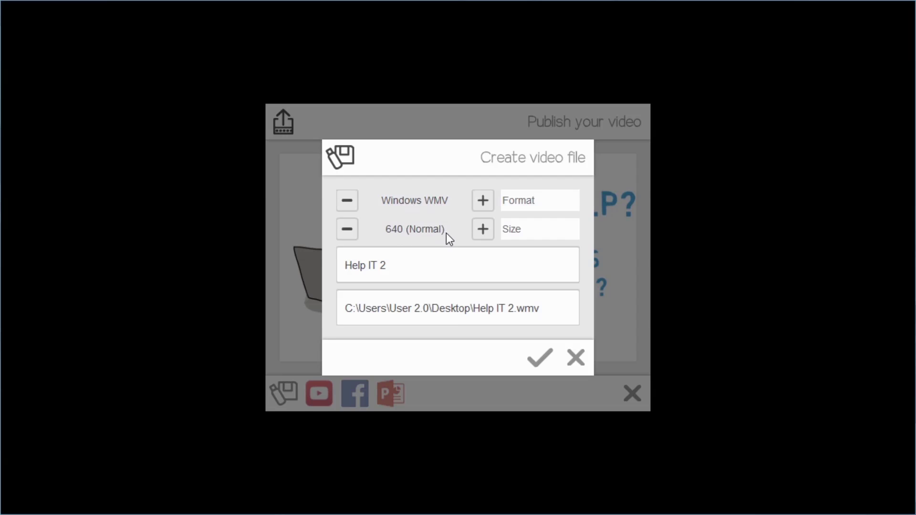
- Set the video file's size to 360 (Web/Mobile)
click(482, 229)
click(481, 240)
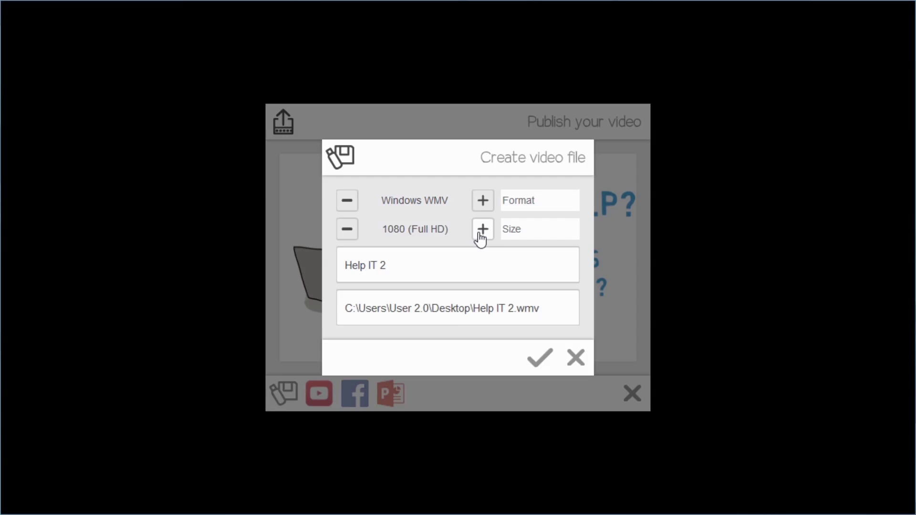
click(481, 240)
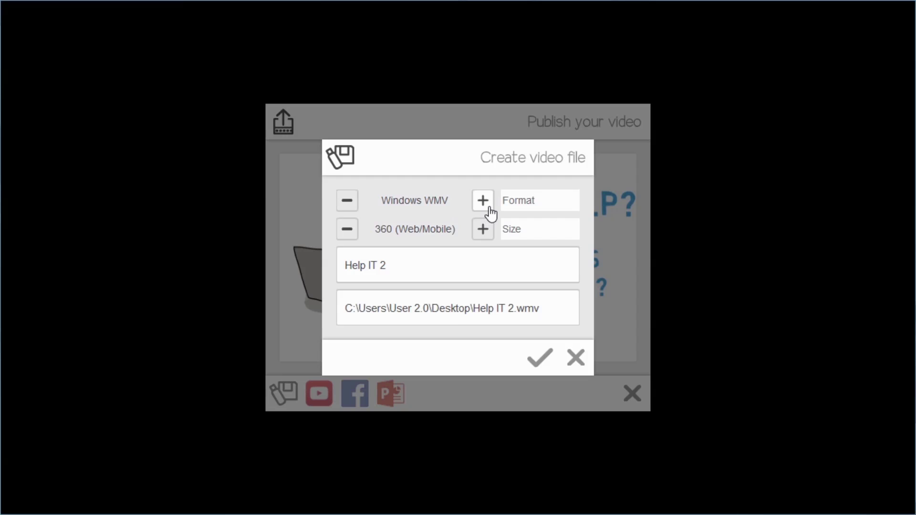
- Go through the available output formats and set the video file's format to Quicktime MOV
click(491, 212)
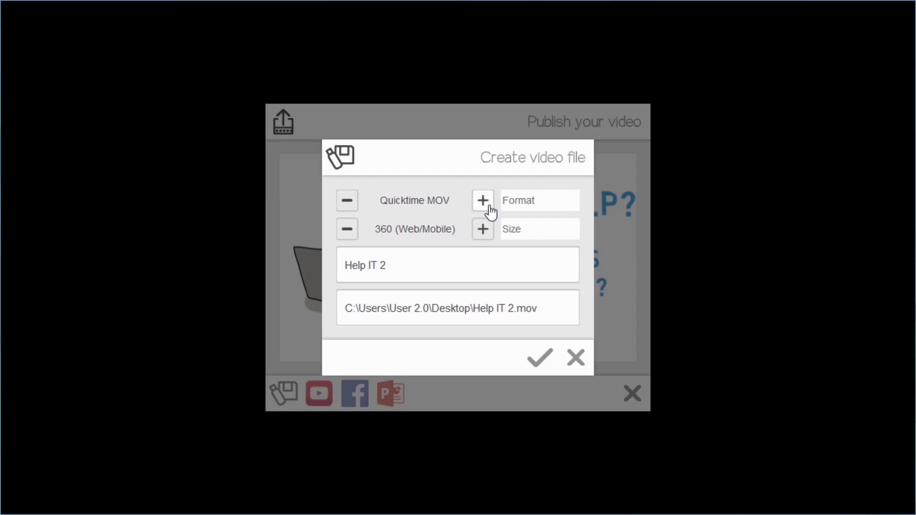
click(491, 212)
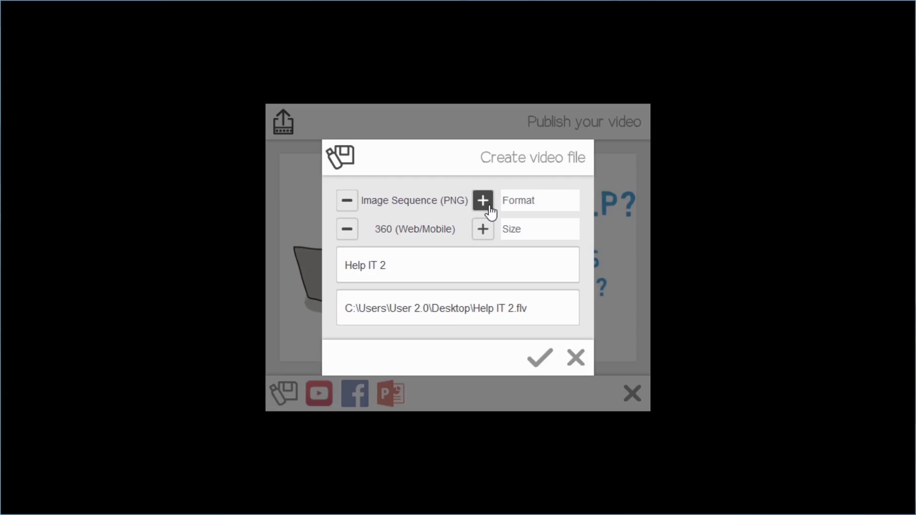
click(491, 212)
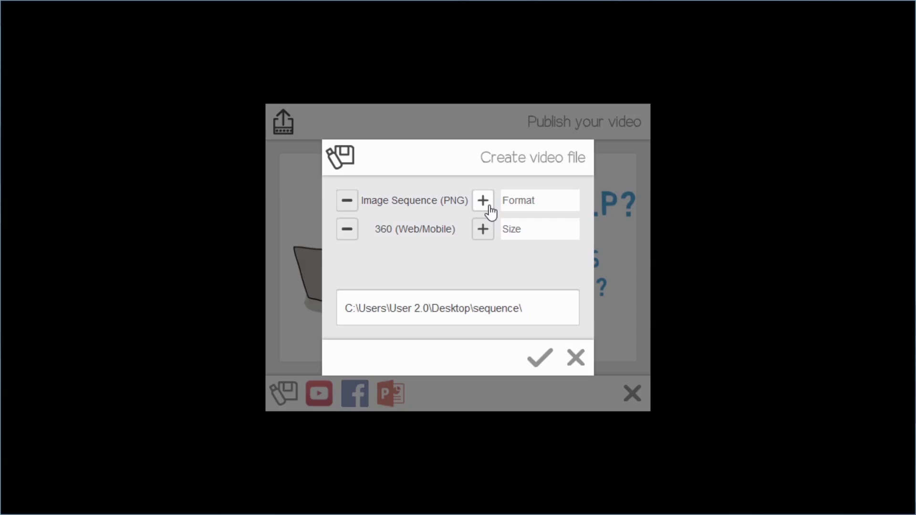
click(491, 212)
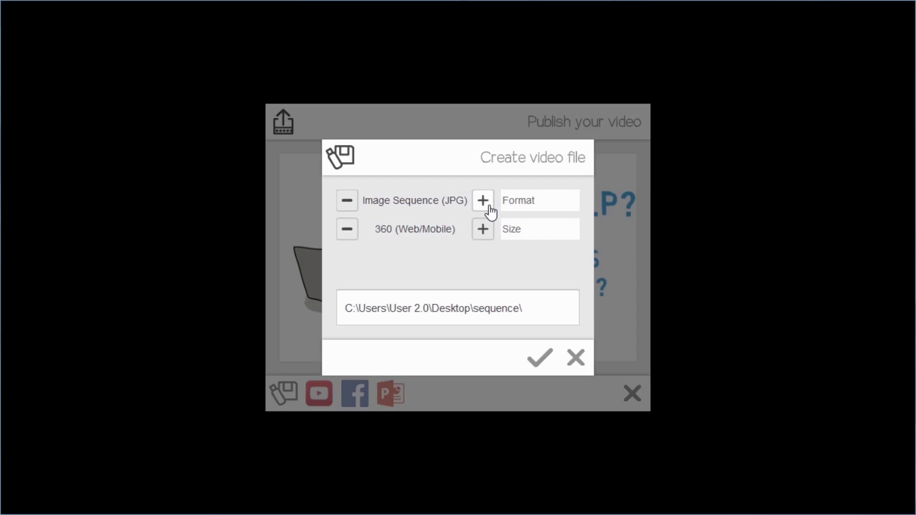
click(491, 212)
click(491, 212)
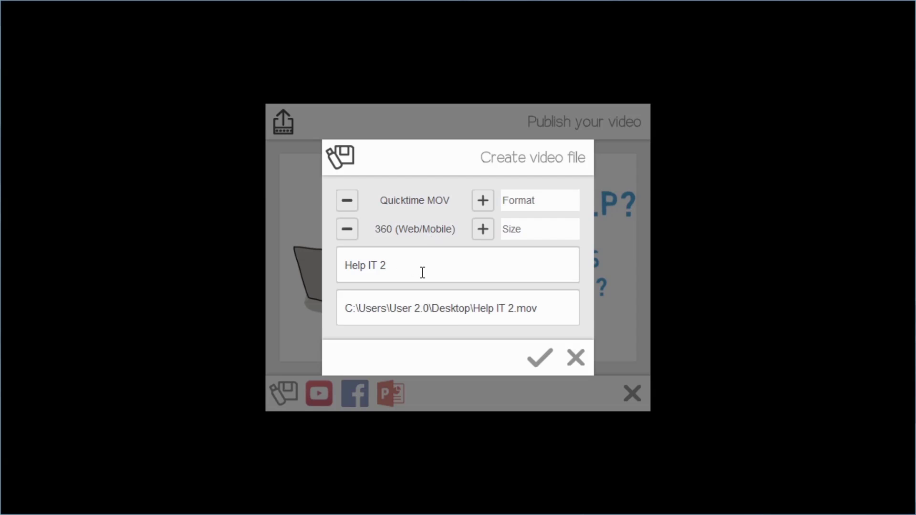
- Choose the Videos folder as the output location and create the video file Help IT 2.mov
click(426, 311)
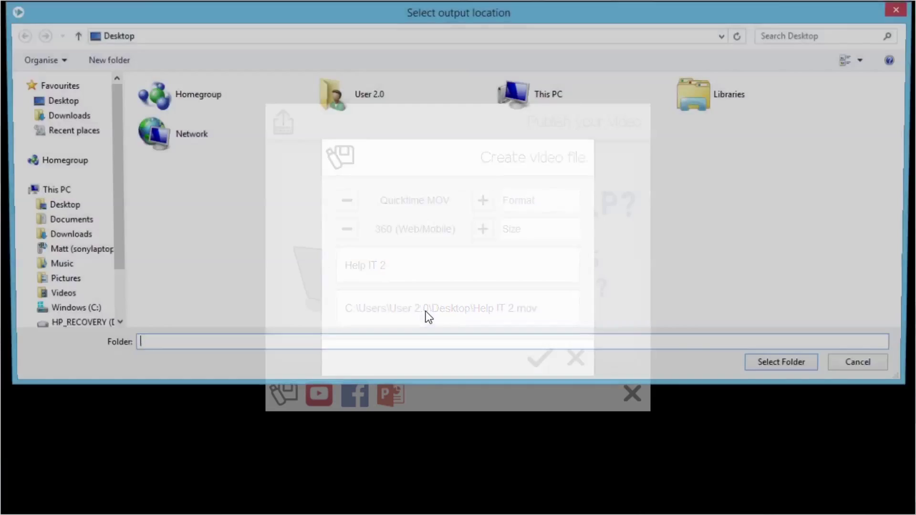
click(59, 297)
click(780, 368)
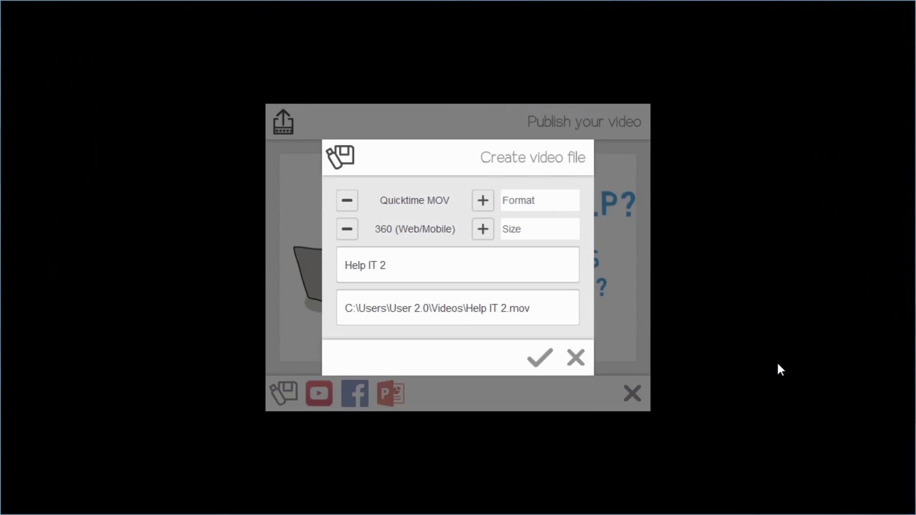
click(542, 356)
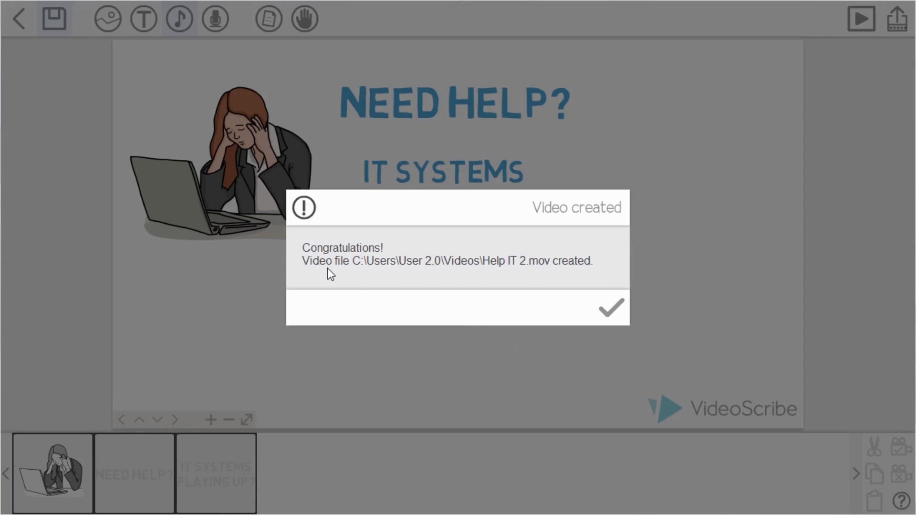
click(612, 309)
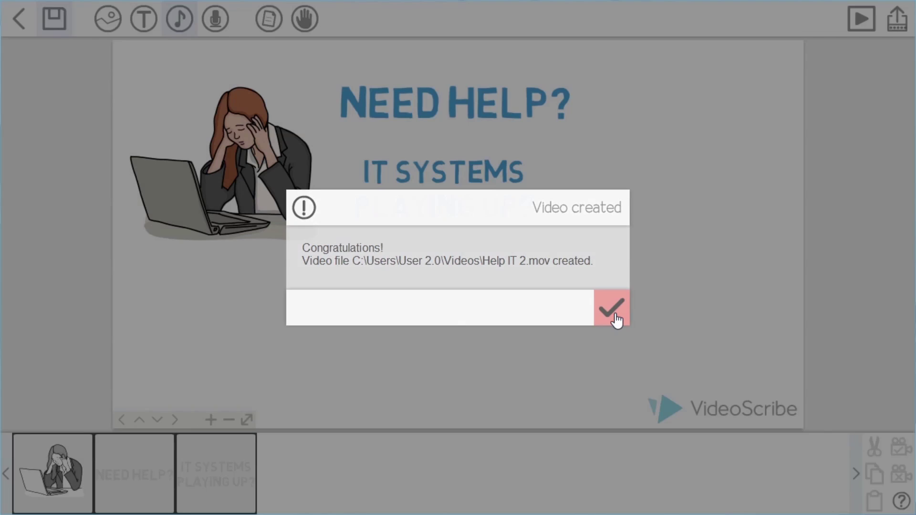